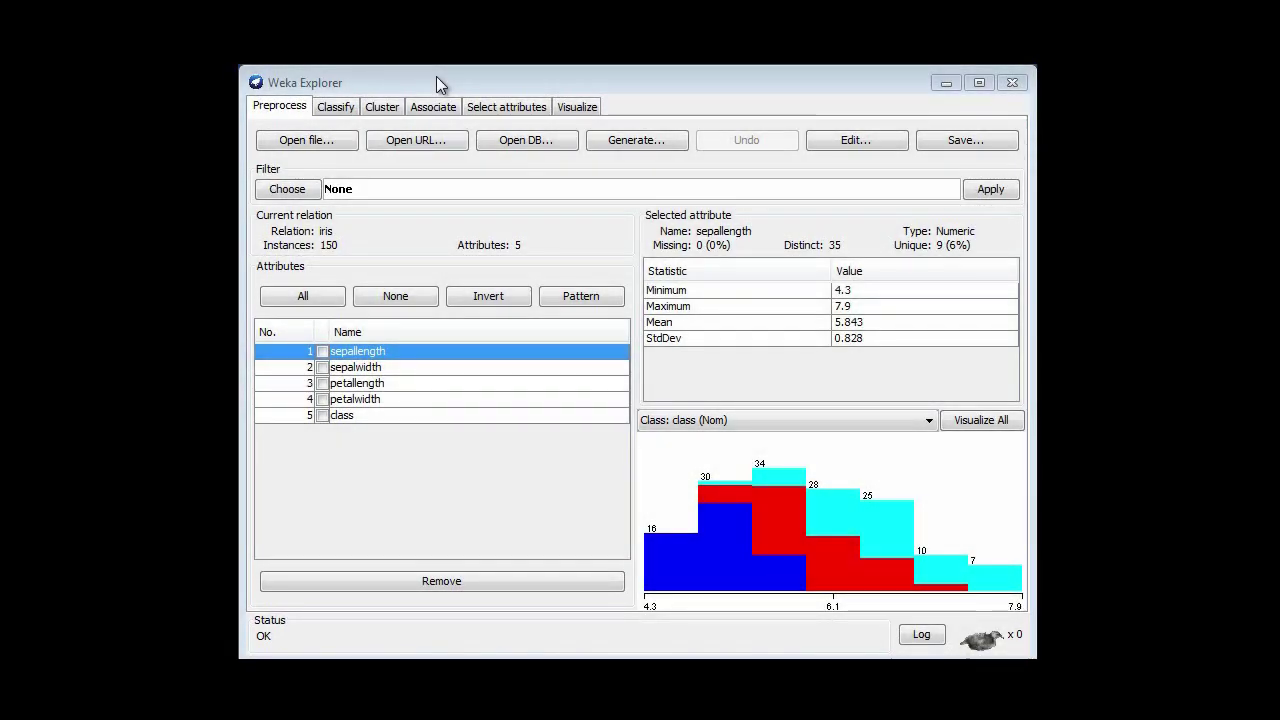
# - Run SimpleKMeans with default settings on the iris training set, giving three clusters of 50 instances
pyautogui.click(382, 106)
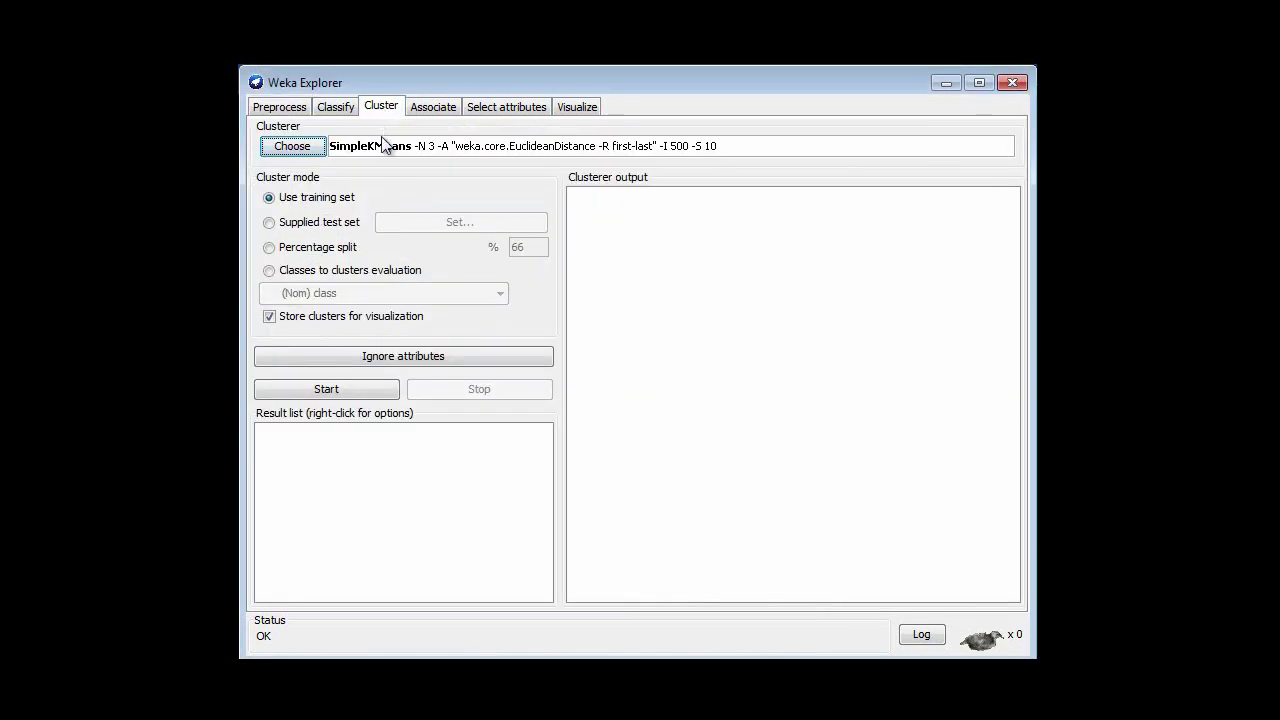
pyautogui.click(386, 147)
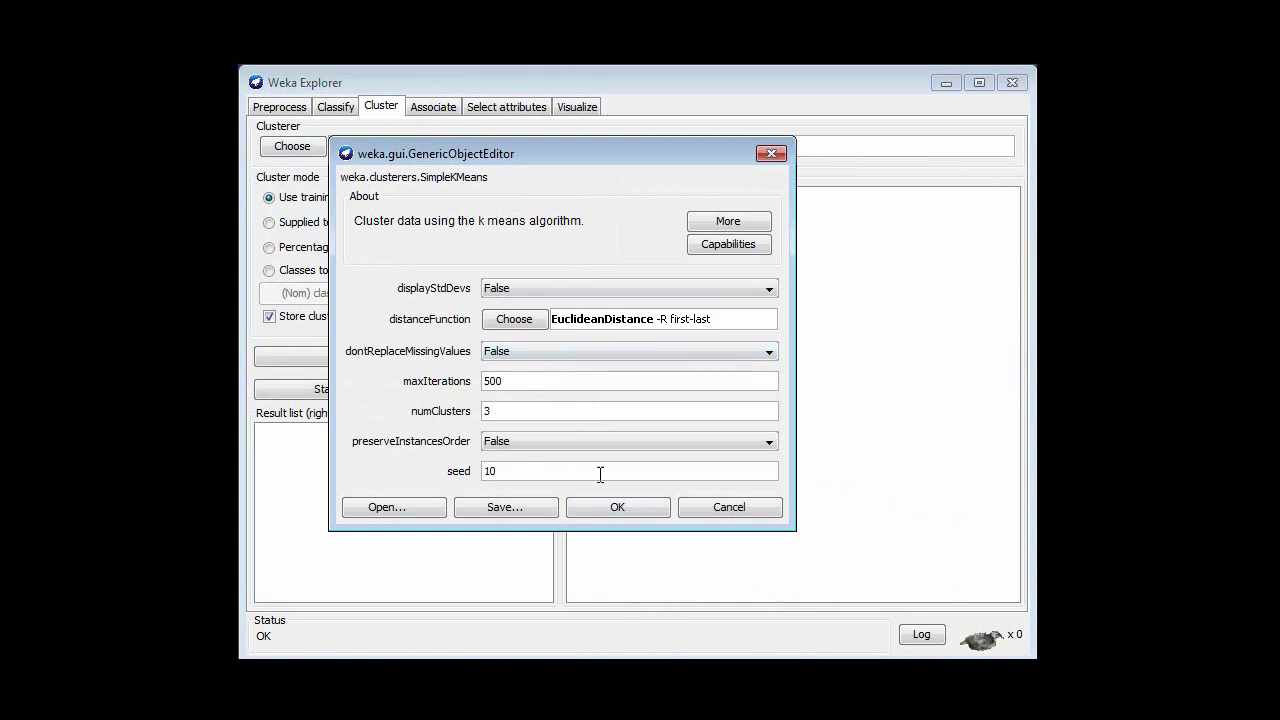
pyautogui.click(621, 503)
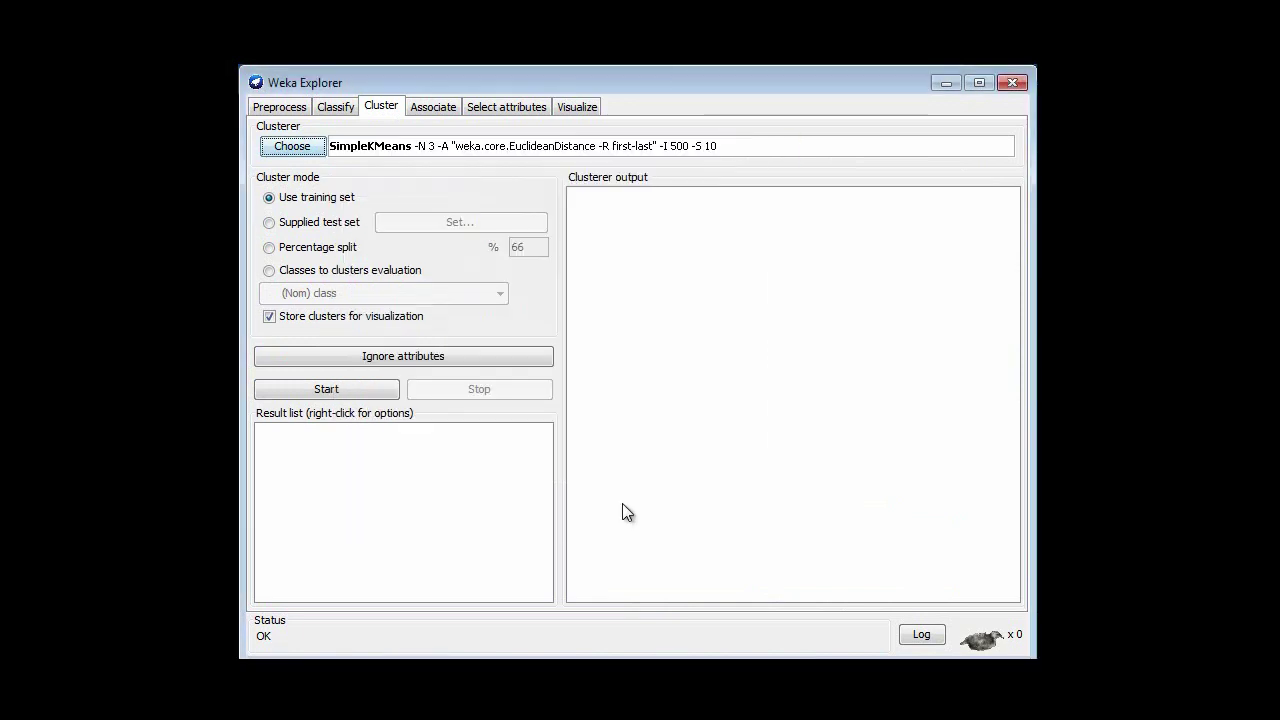
pyautogui.click(336, 388)
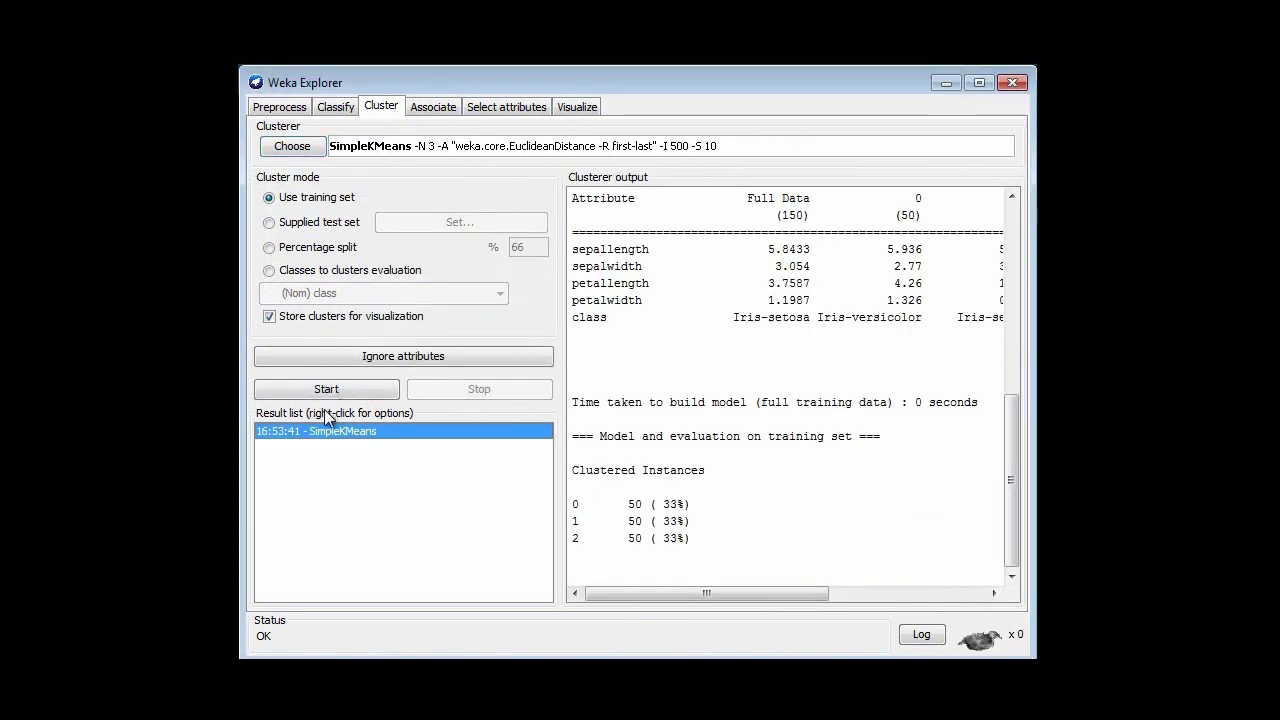
pyautogui.rightClick(366, 432)
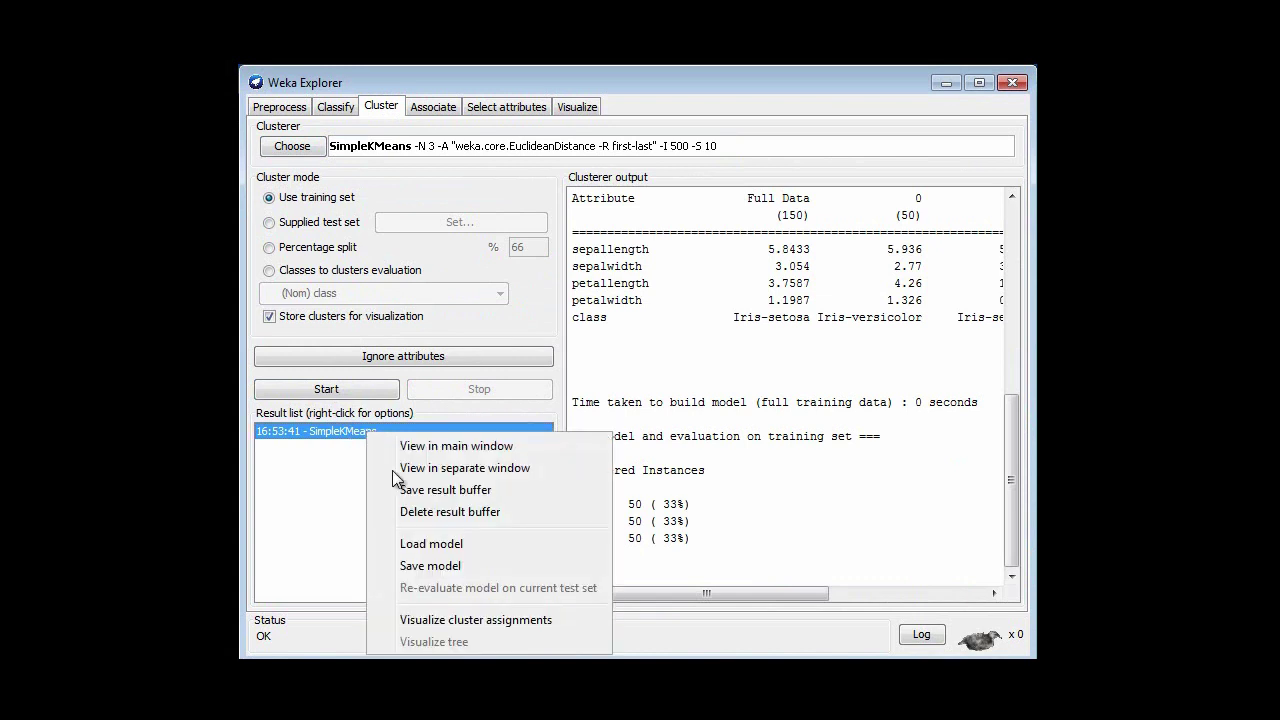
pyautogui.click(476, 619)
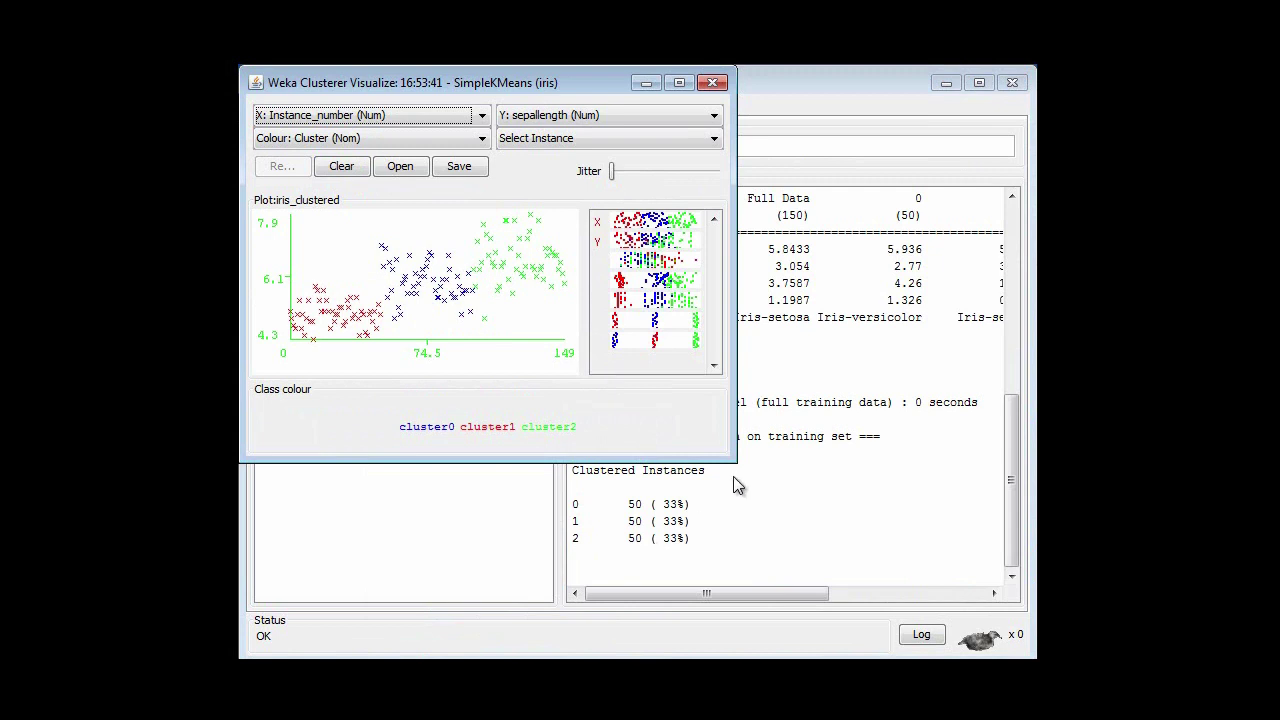
pyautogui.click(713, 117)
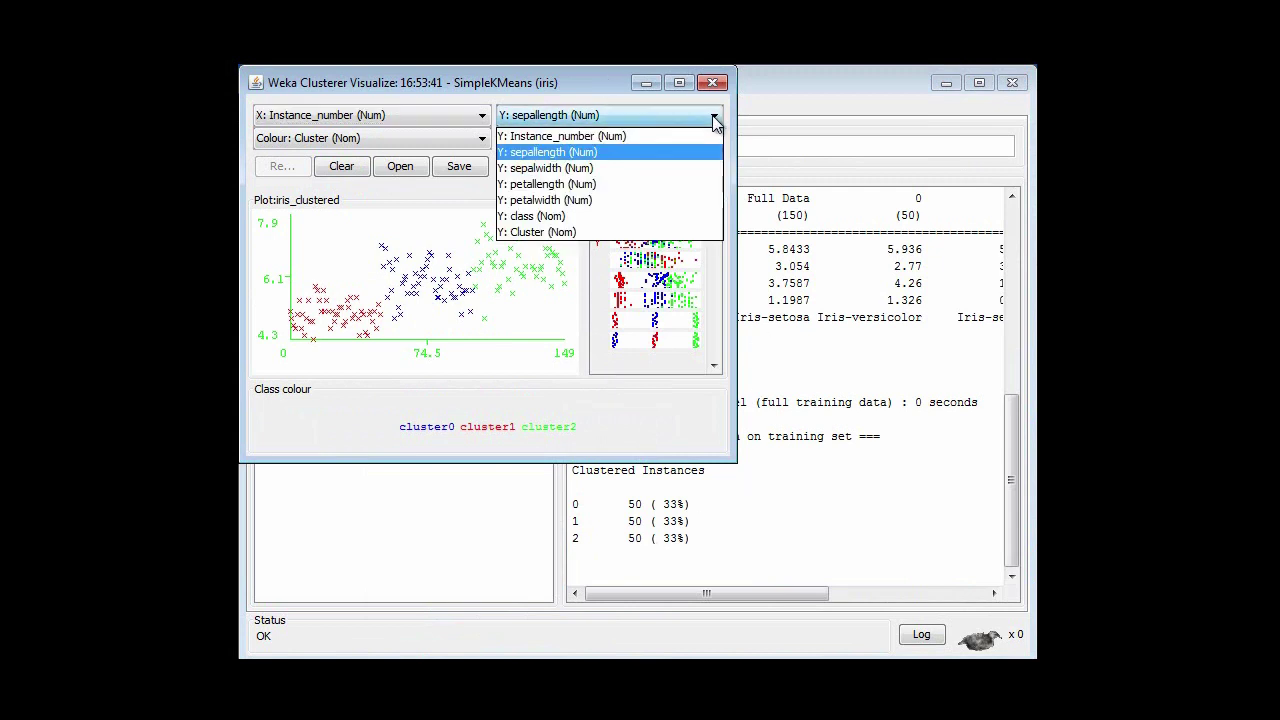
pyautogui.click(649, 233)
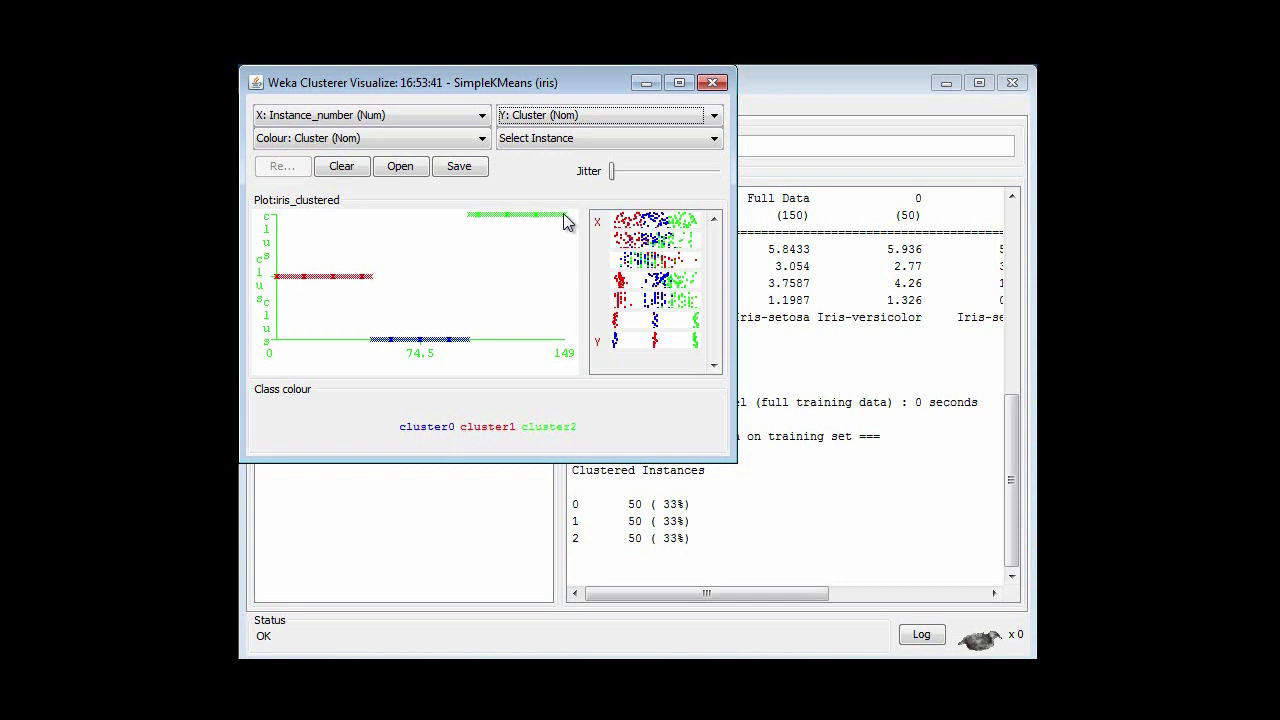
pyautogui.click(712, 82)
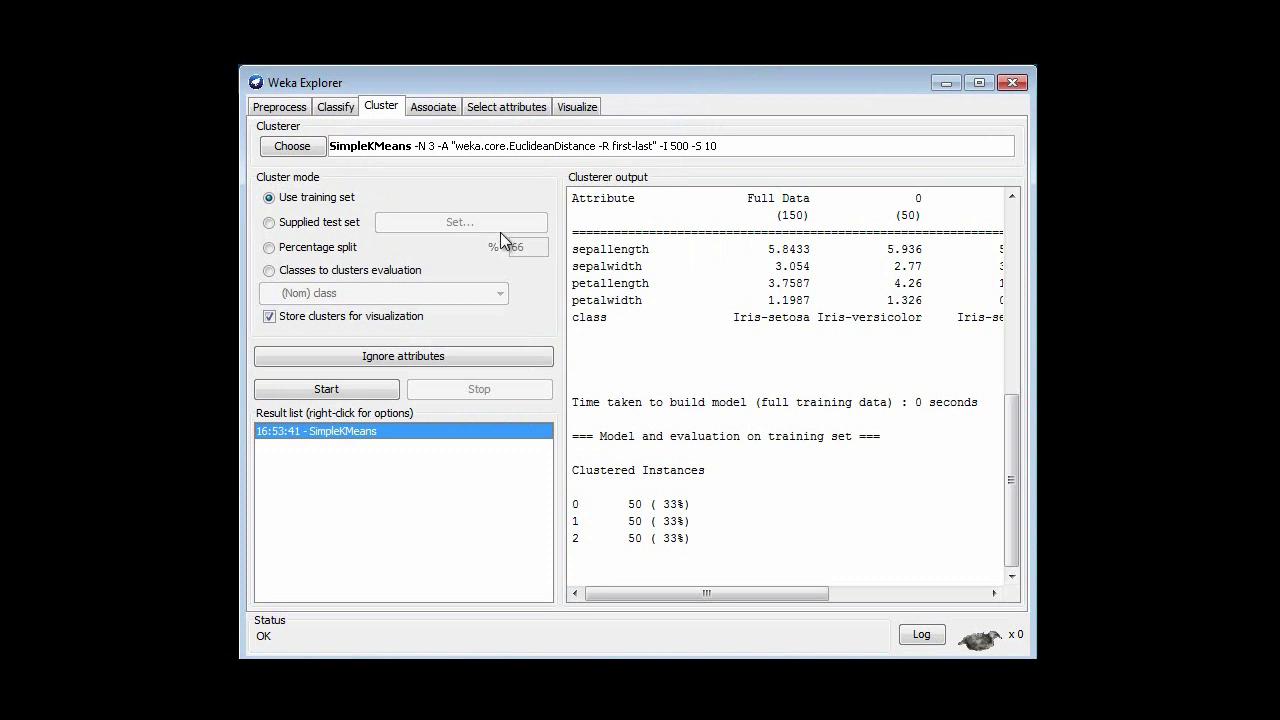
# - Exclude the class attribute and rerun SimpleKMeans, producing clusters of 61, 50 and 39 instances
pyautogui.click(435, 358)
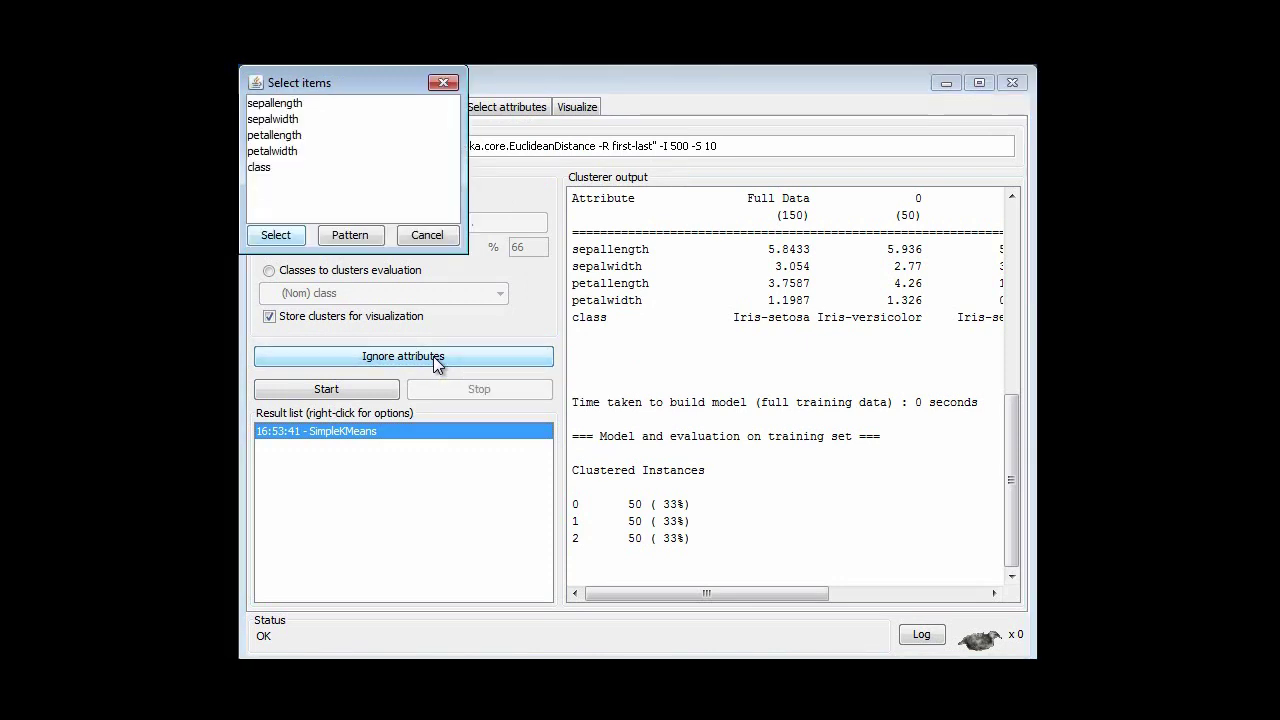
pyautogui.click(257, 167)
pyautogui.click(275, 235)
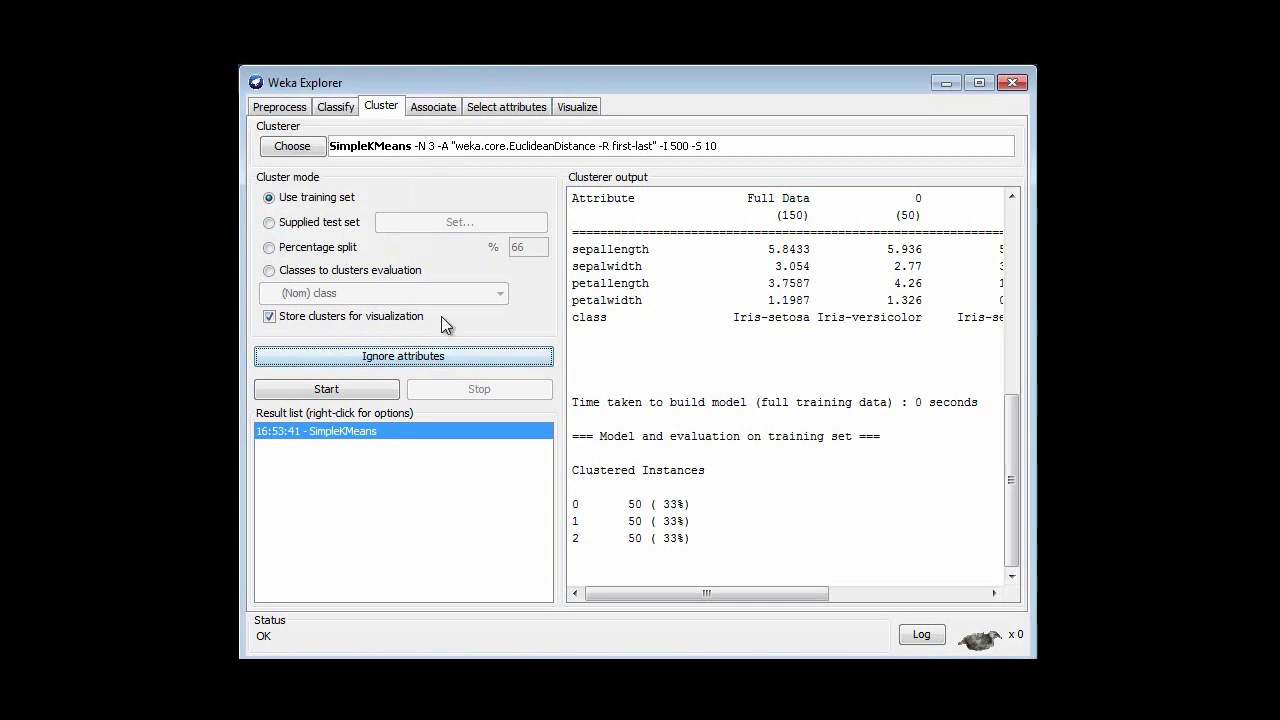
pyautogui.click(357, 388)
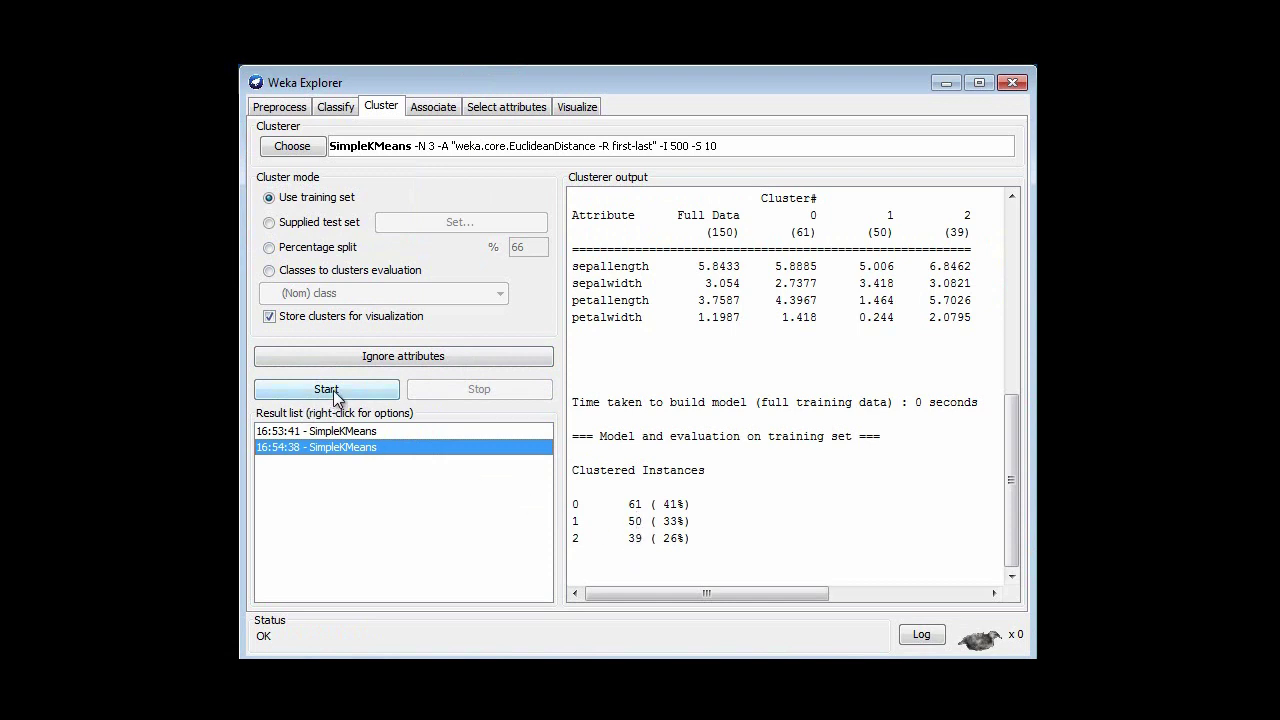
pyautogui.rightClick(348, 446)
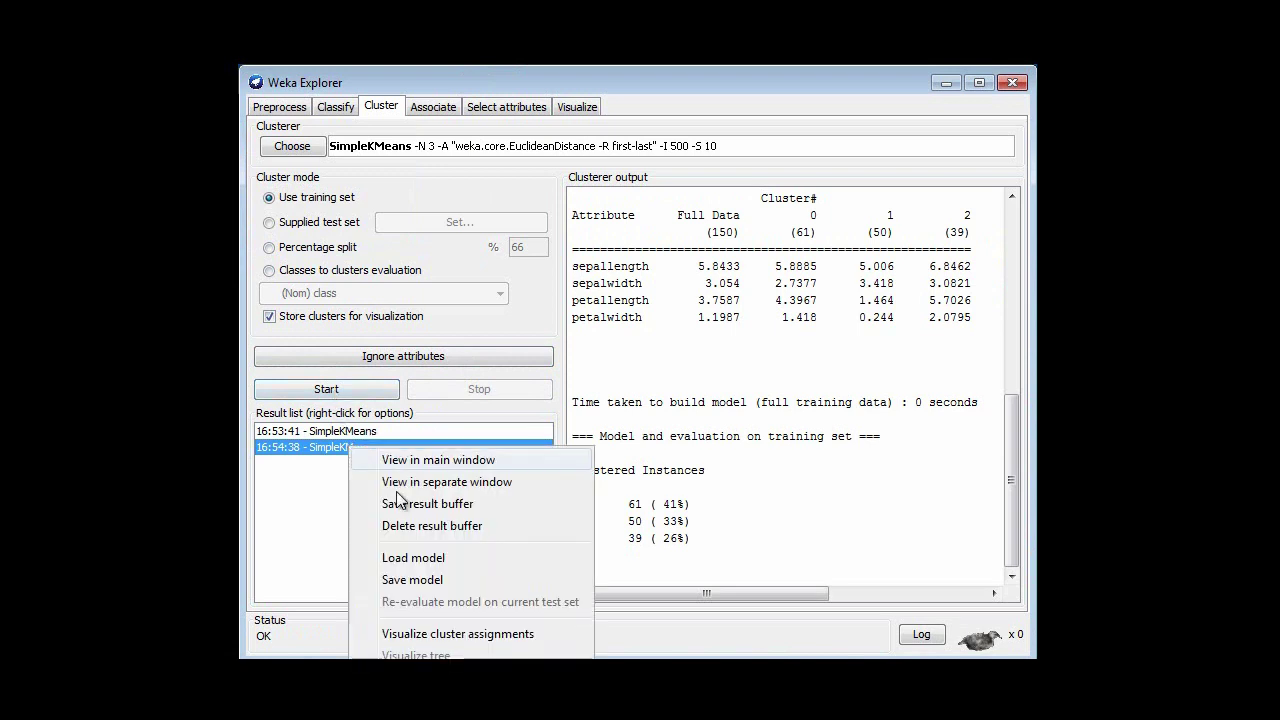
pyautogui.click(448, 636)
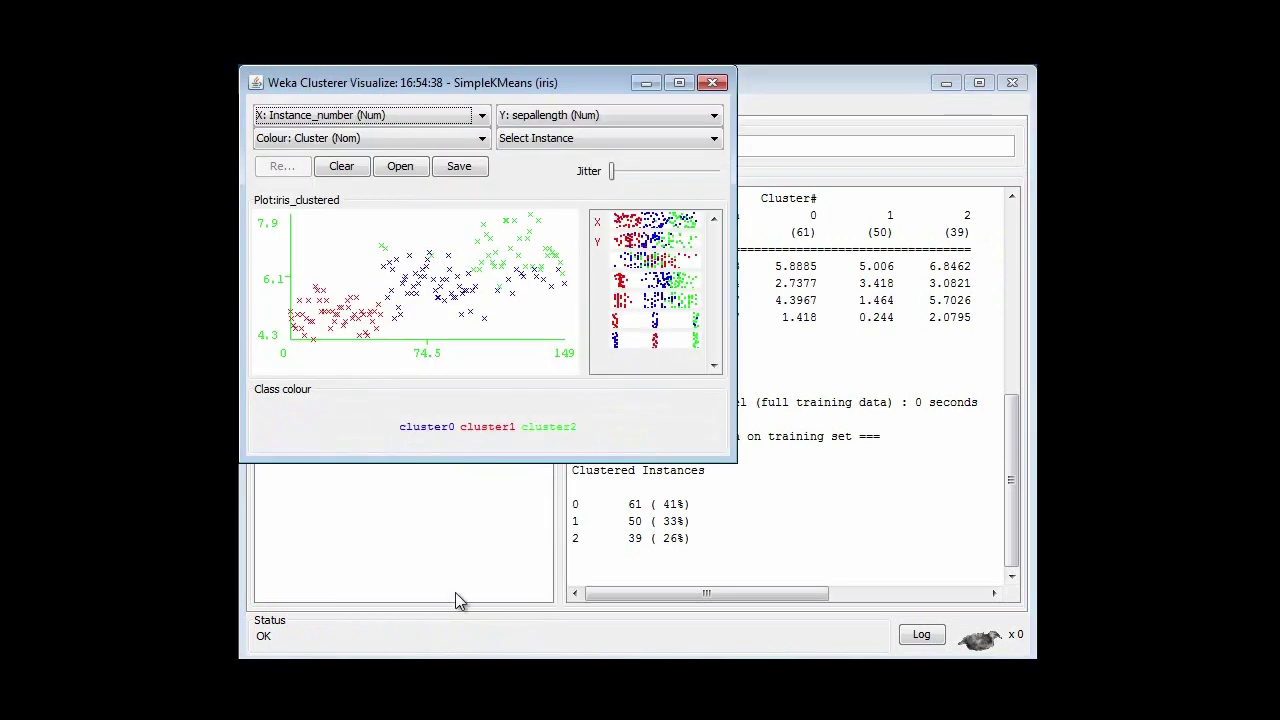
pyautogui.click(597, 115)
pyautogui.click(560, 232)
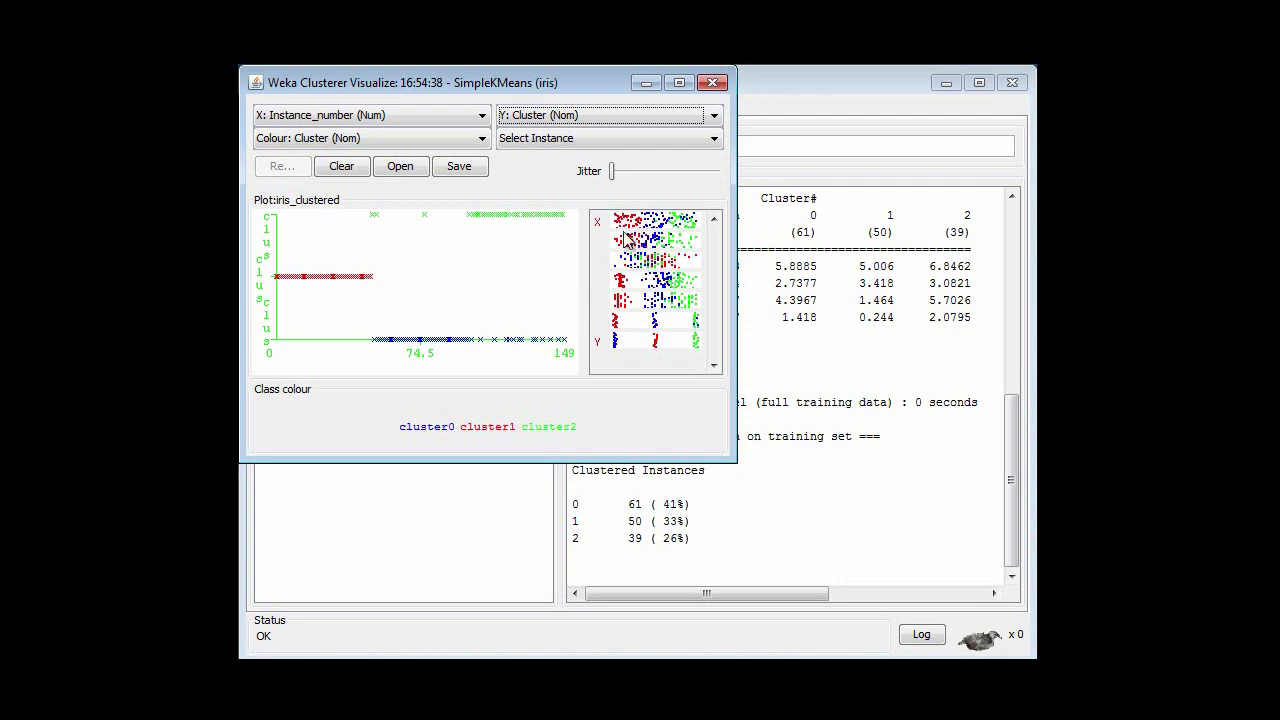
pyautogui.click(713, 83)
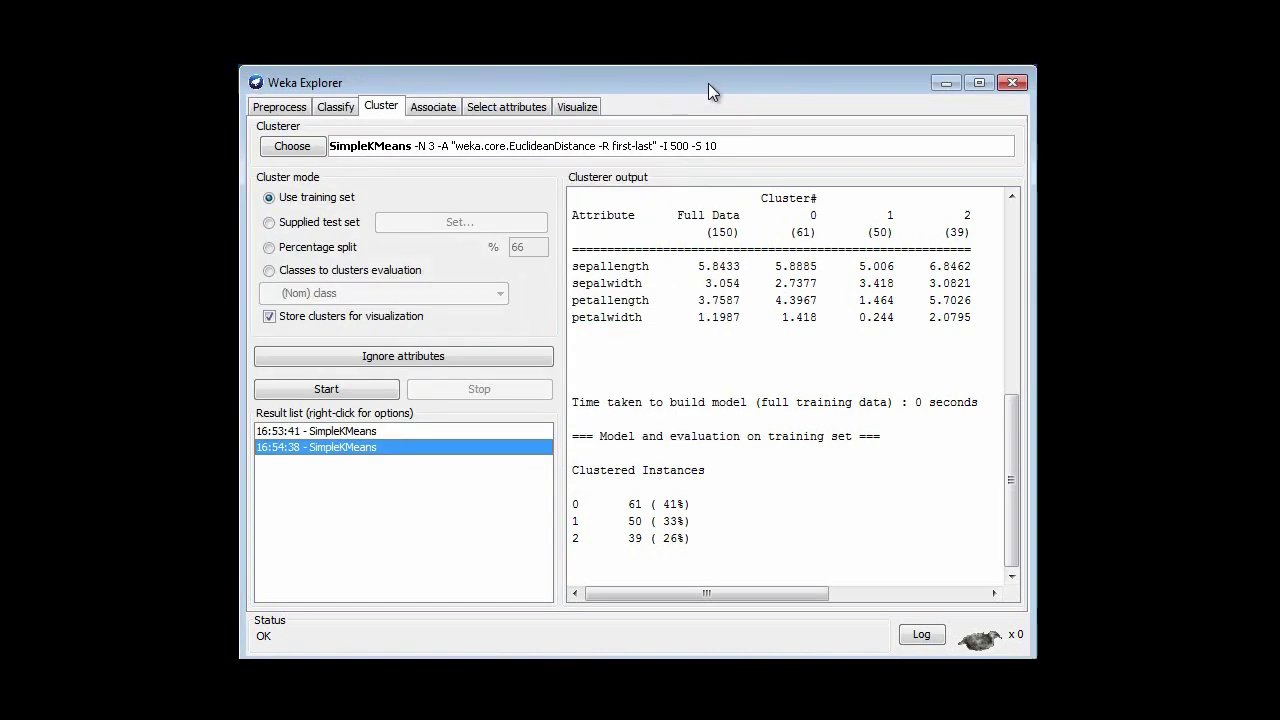
# - On the Preprocess panel, choose the unsupervised attribute filter AddCluster
pyautogui.click(287, 110)
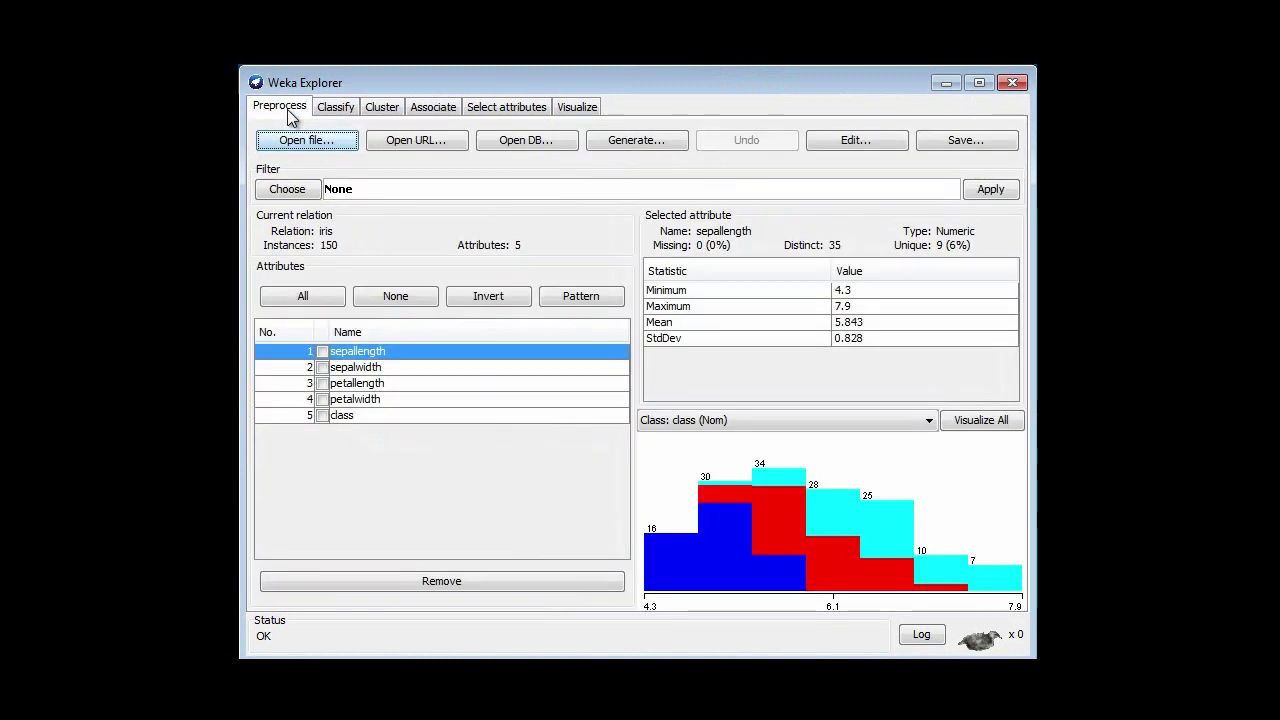
pyautogui.click(288, 189)
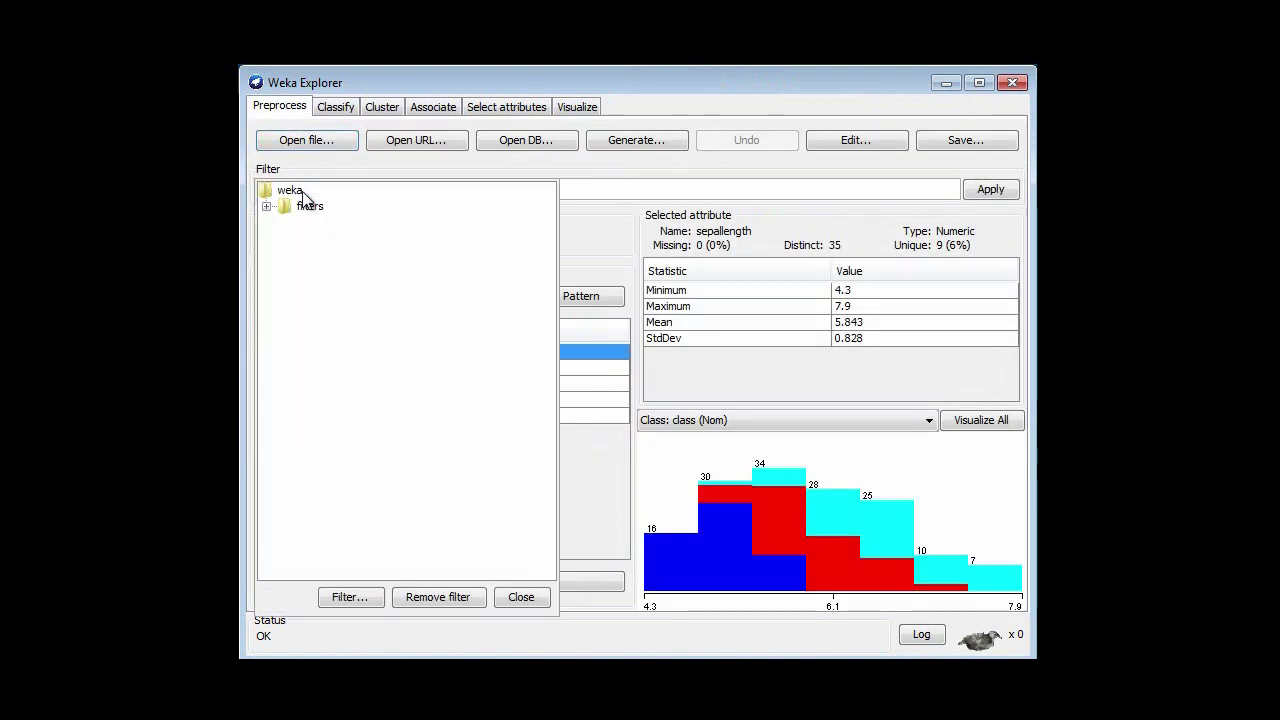
pyautogui.click(267, 207)
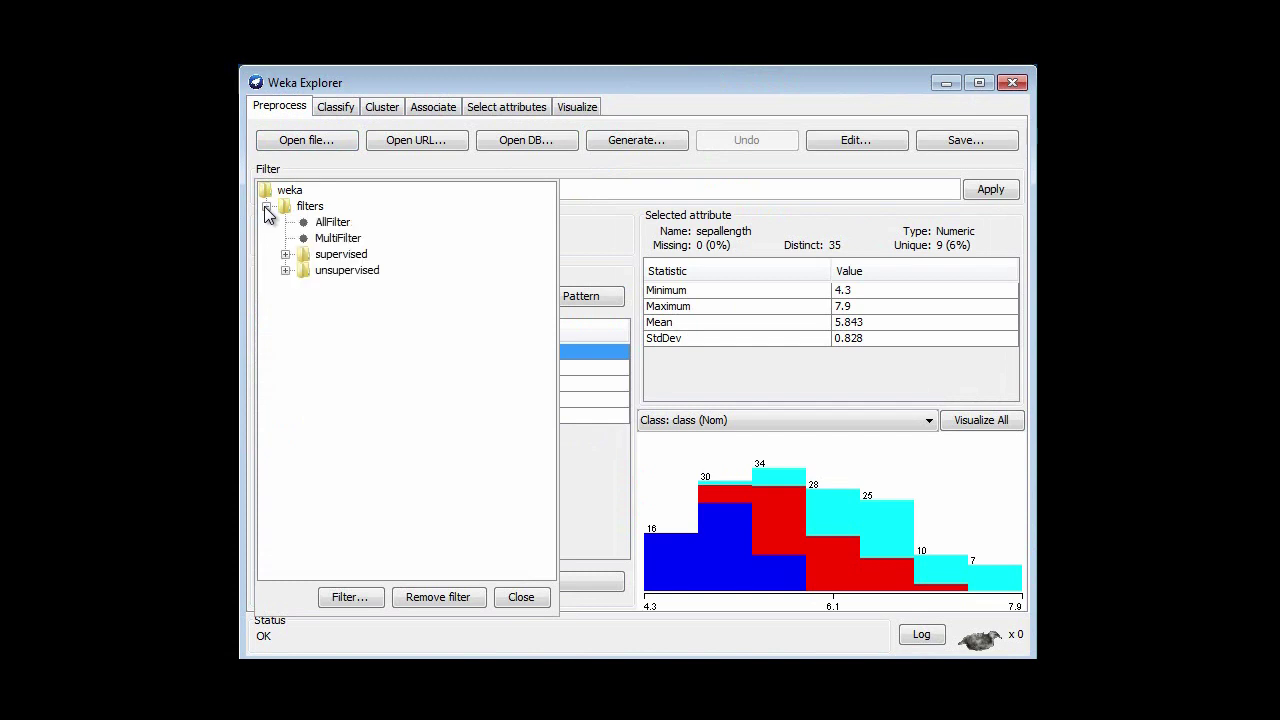
pyautogui.click(285, 270)
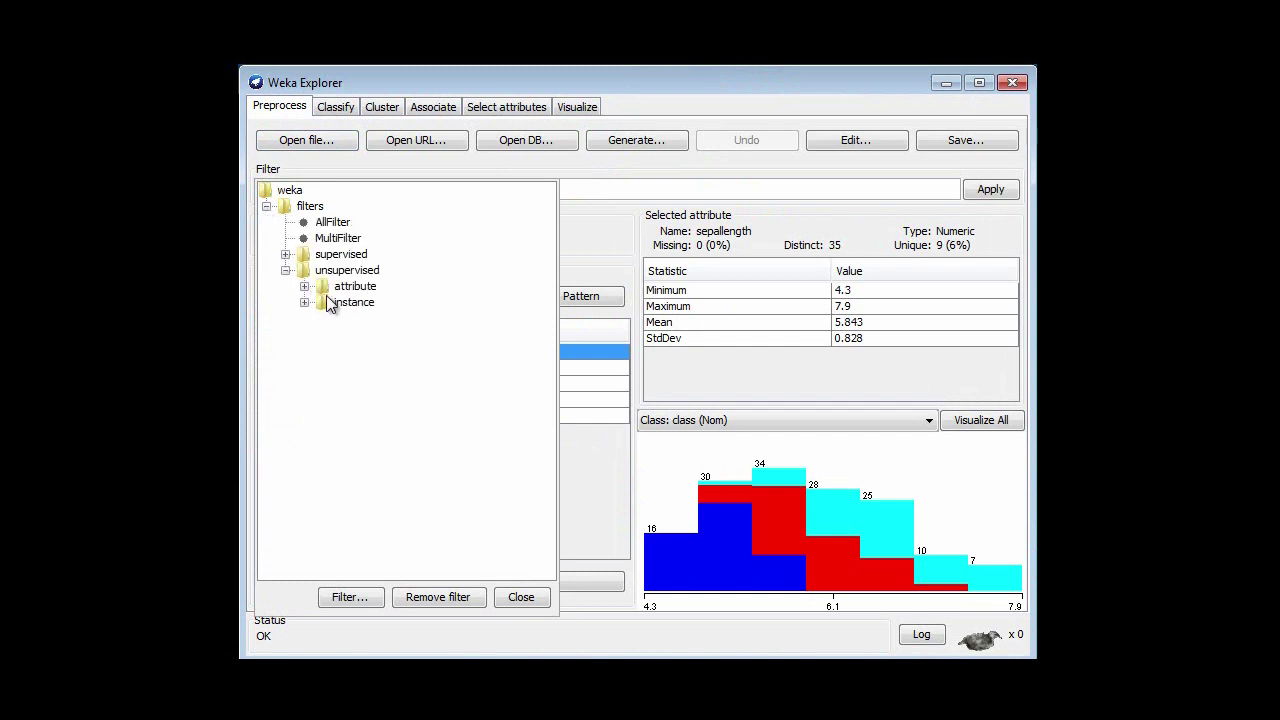
pyautogui.click(304, 287)
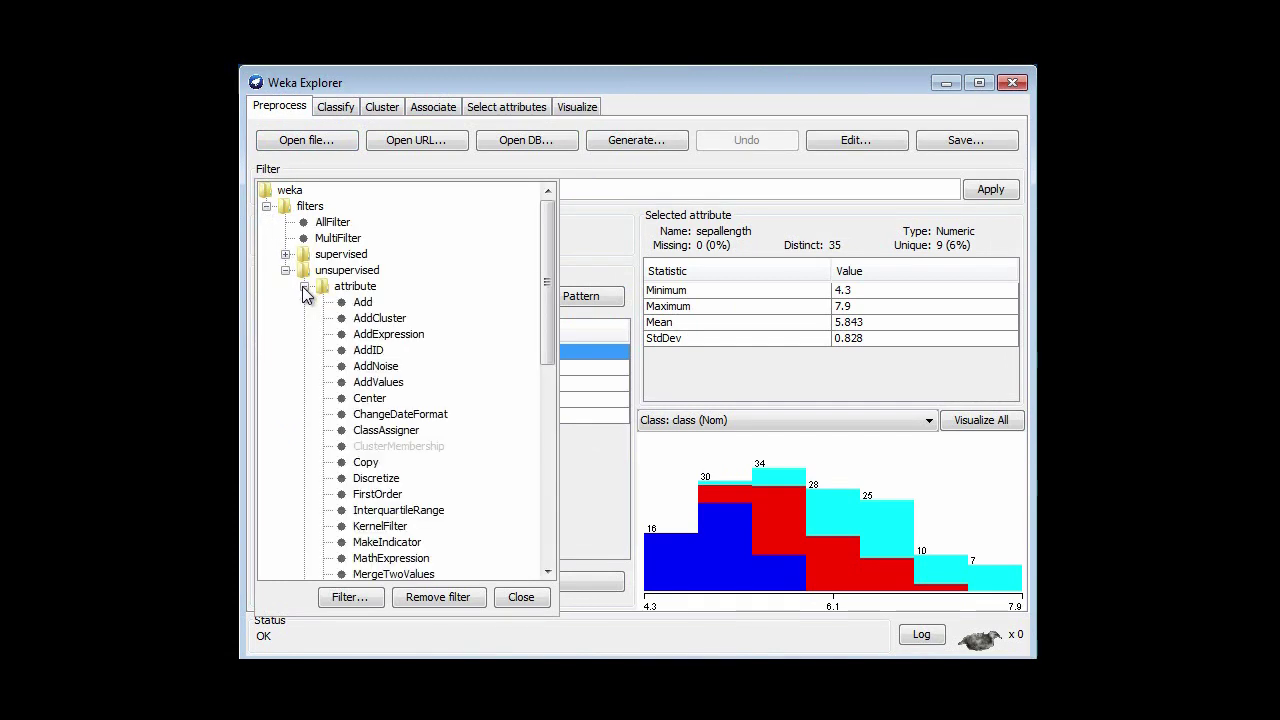
pyautogui.click(384, 318)
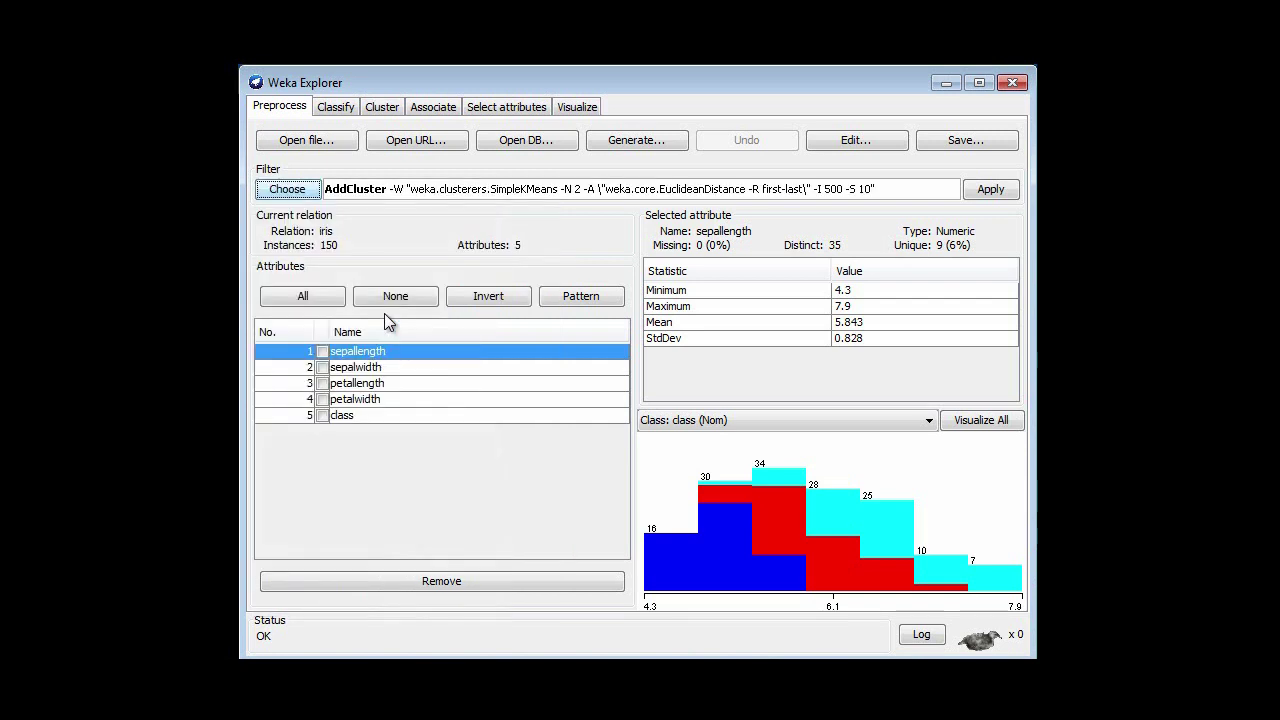
# - Set AddCluster's SimpleKMeans to 3 clusters, apply the filter, and view the data table
pyautogui.click(430, 196)
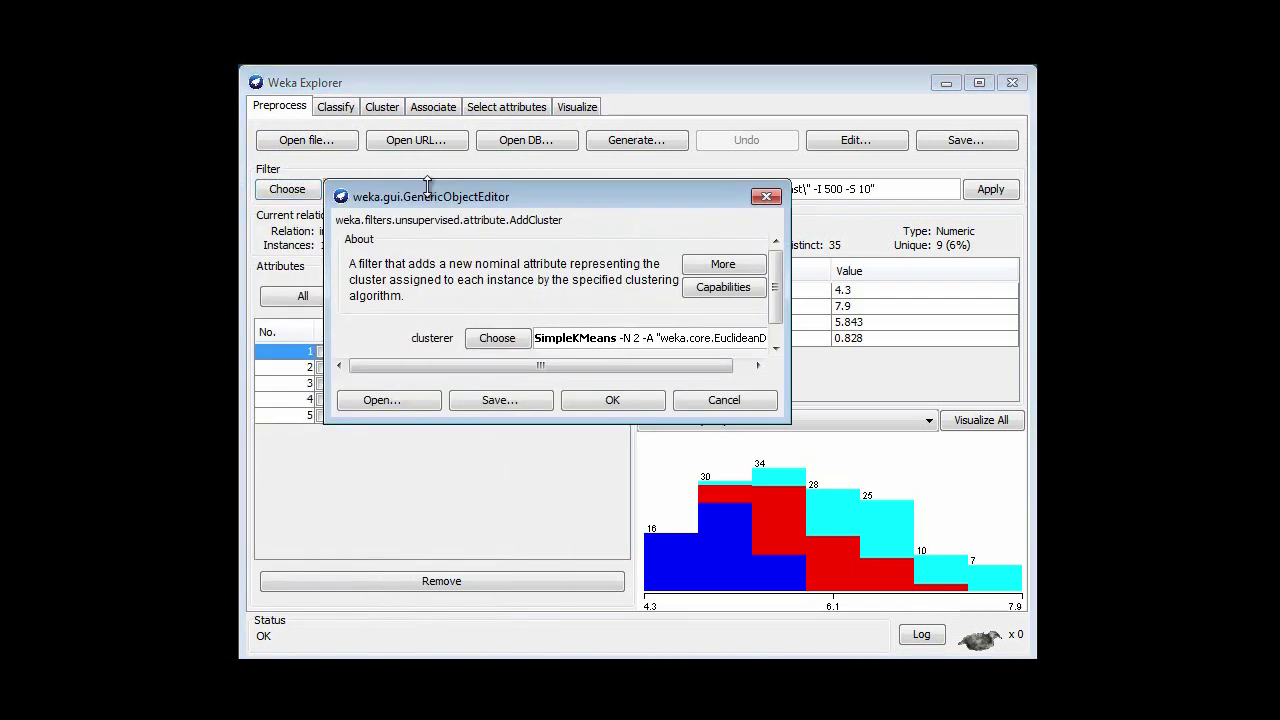
pyautogui.click(612, 340)
pyautogui.moveTo(706, 586); pyautogui.dragTo(670, 598)
pyautogui.write('3')
pyautogui.press('Tab')
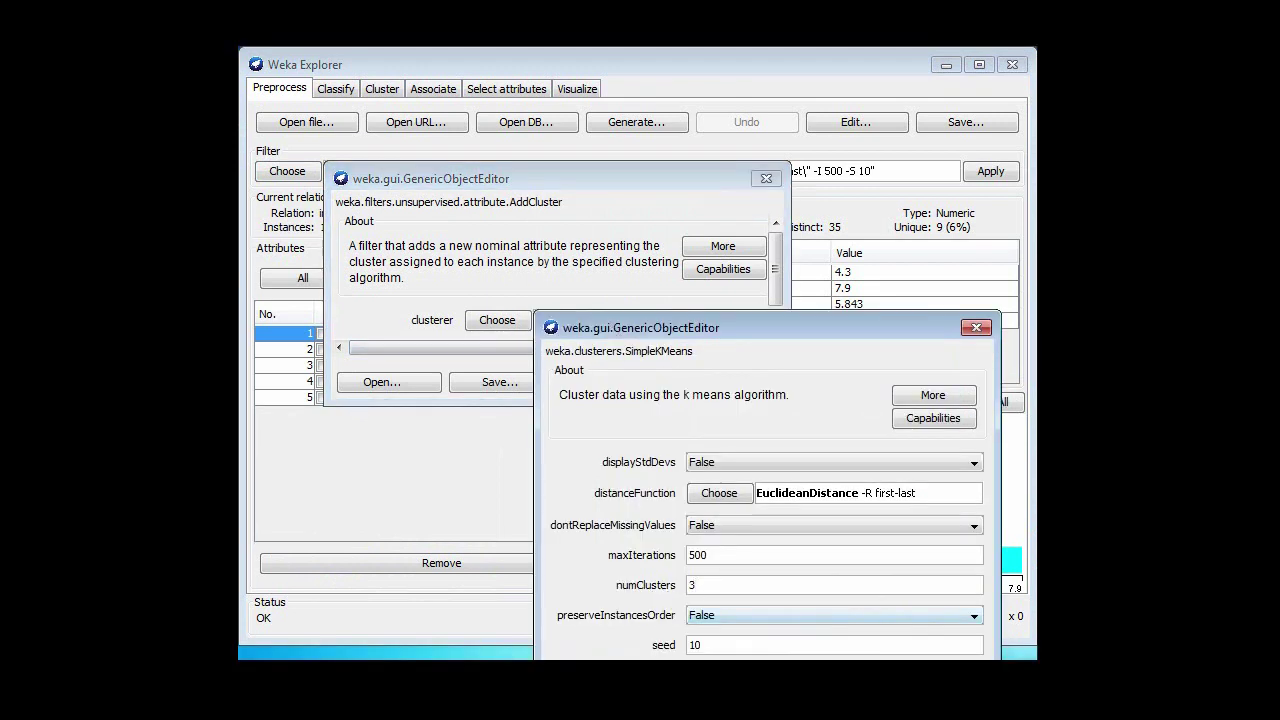
pyautogui.press('Return')
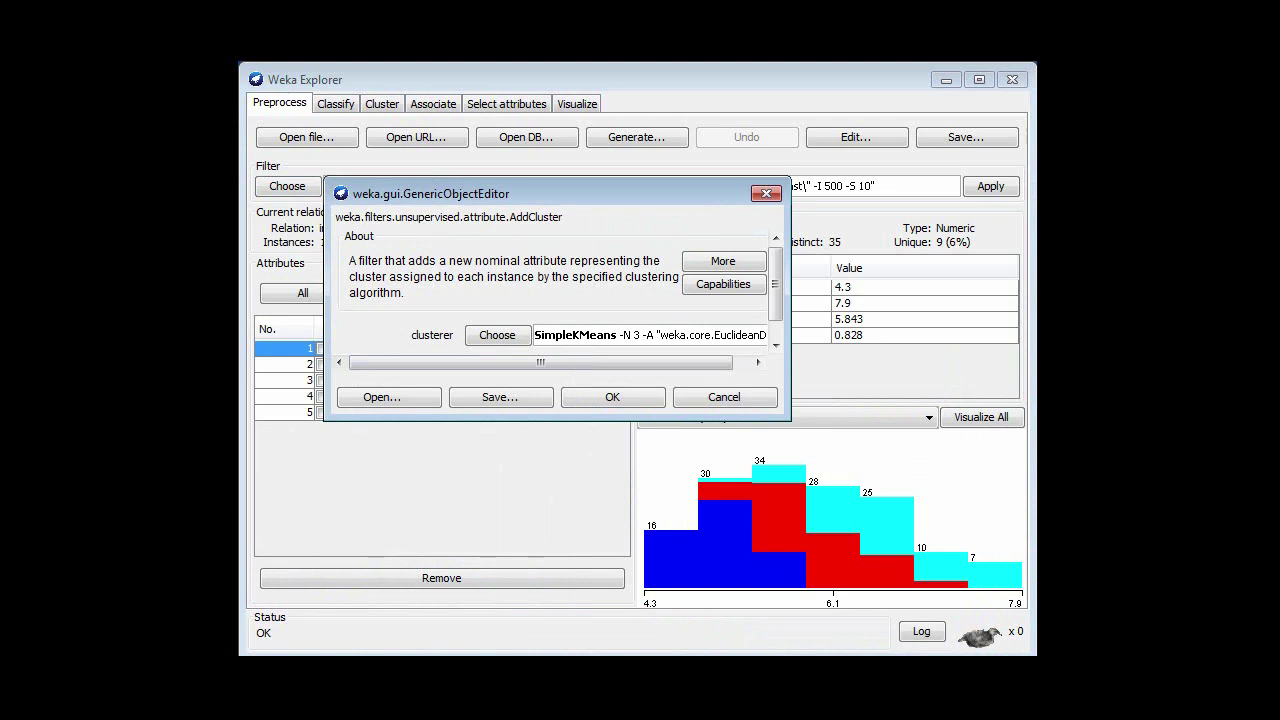
pyautogui.click(591, 397)
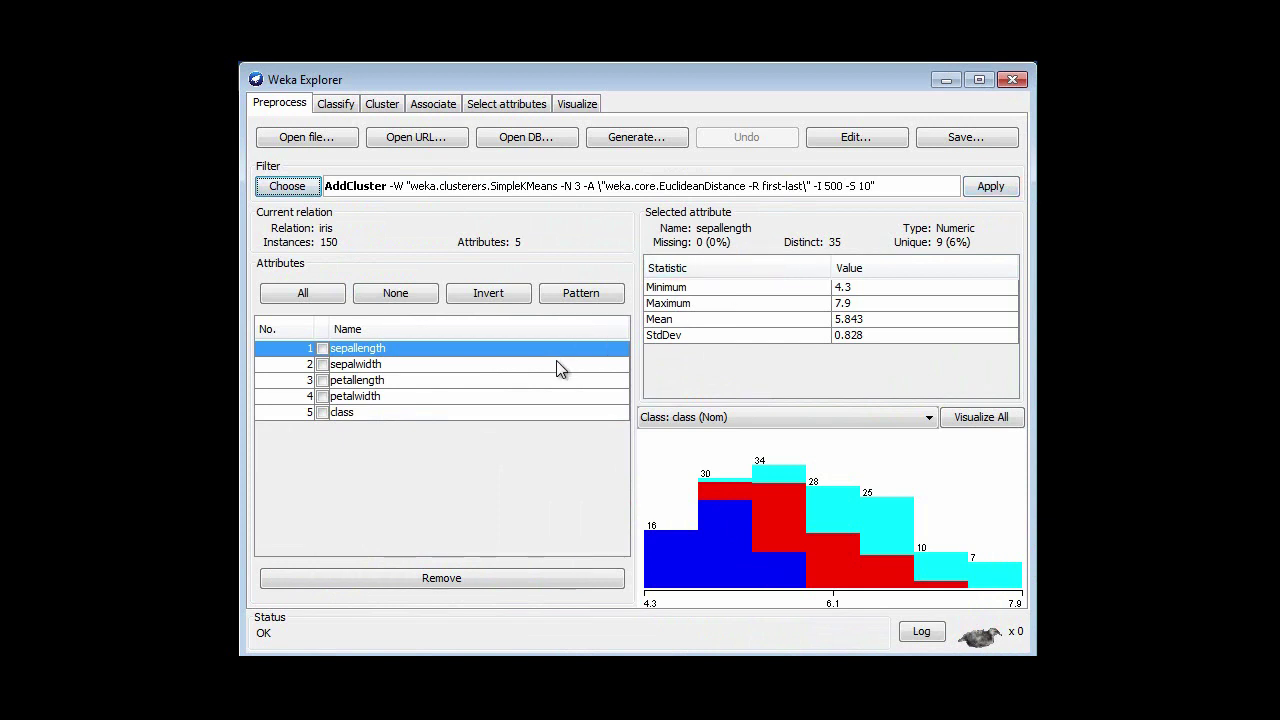
pyautogui.click(992, 188)
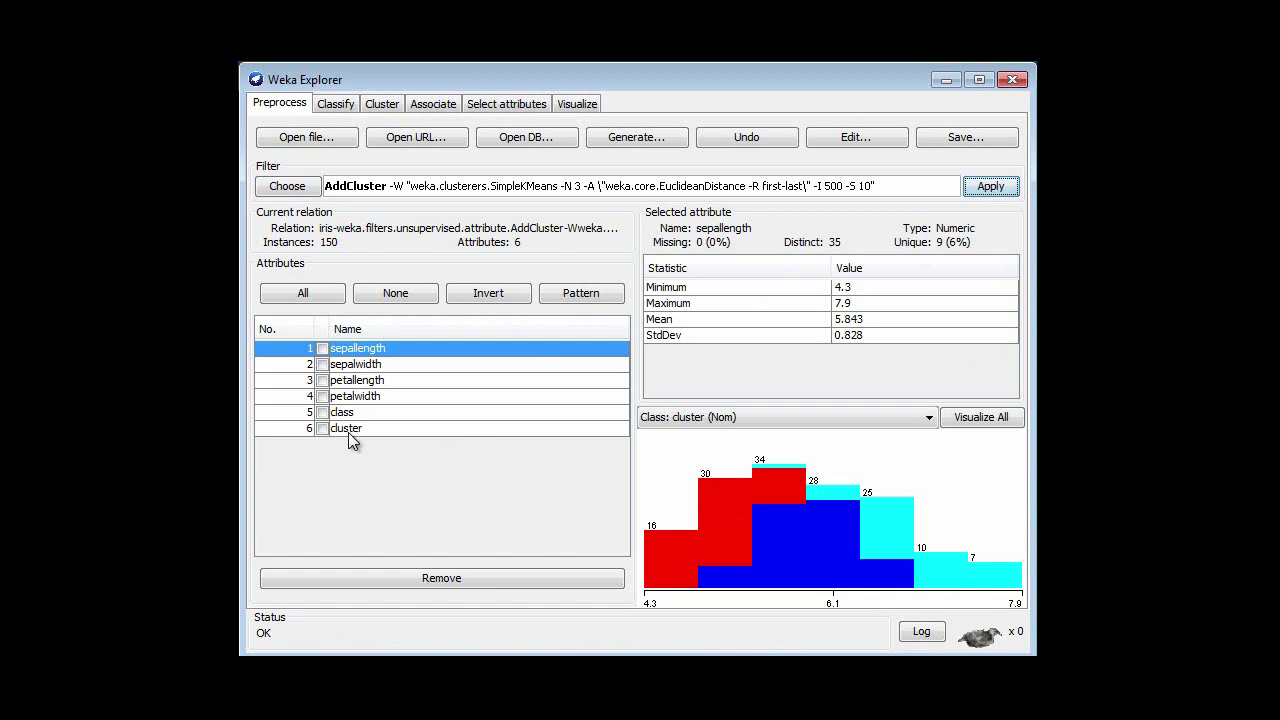
pyautogui.click(836, 138)
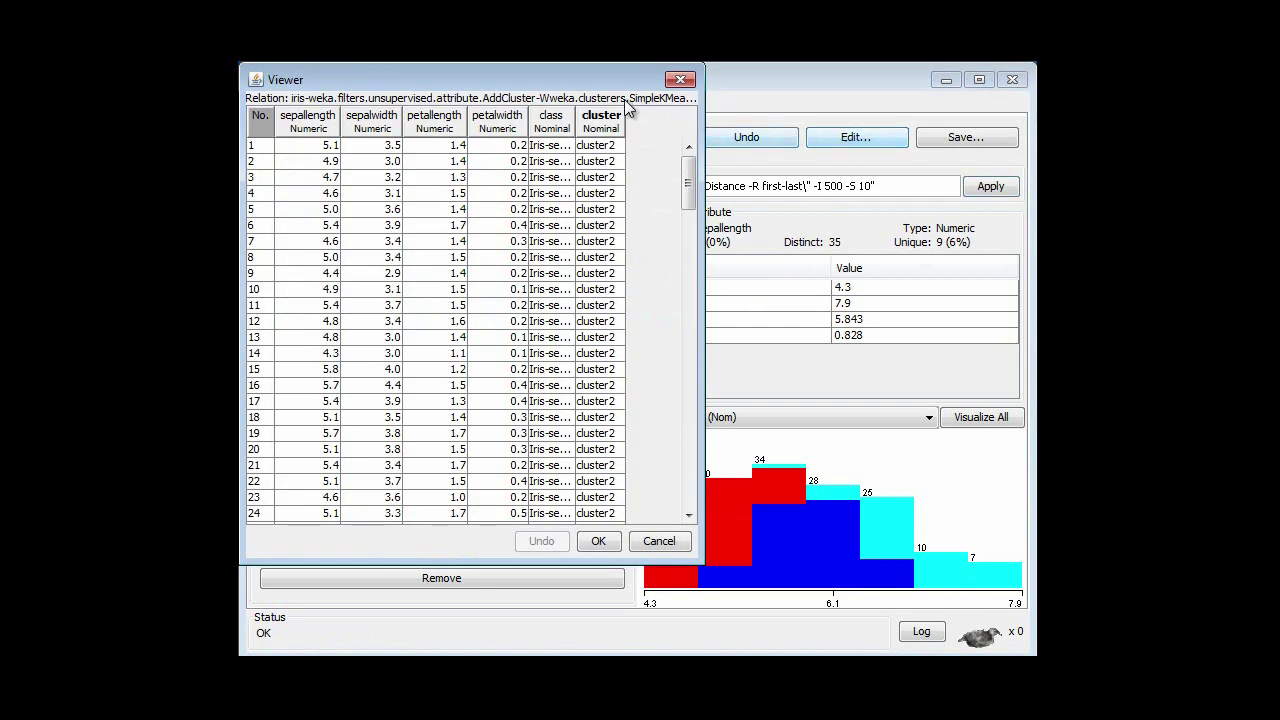
# - Widen the cluster and class columns and scroll through the rows to compare species with clusters
pyautogui.moveTo(626, 118); pyautogui.dragTo(680, 117)
pyautogui.moveTo(575, 123); pyautogui.dragTo(605, 122)
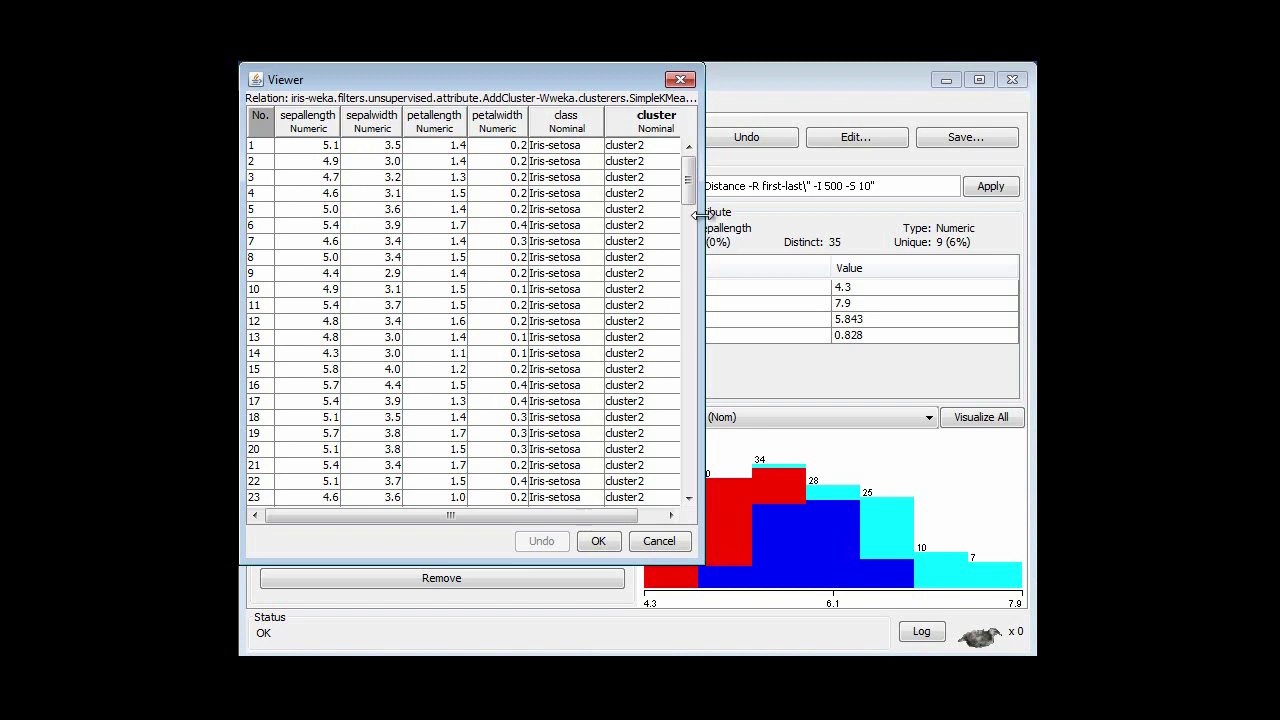
pyautogui.scroll(-3, 686, 215)
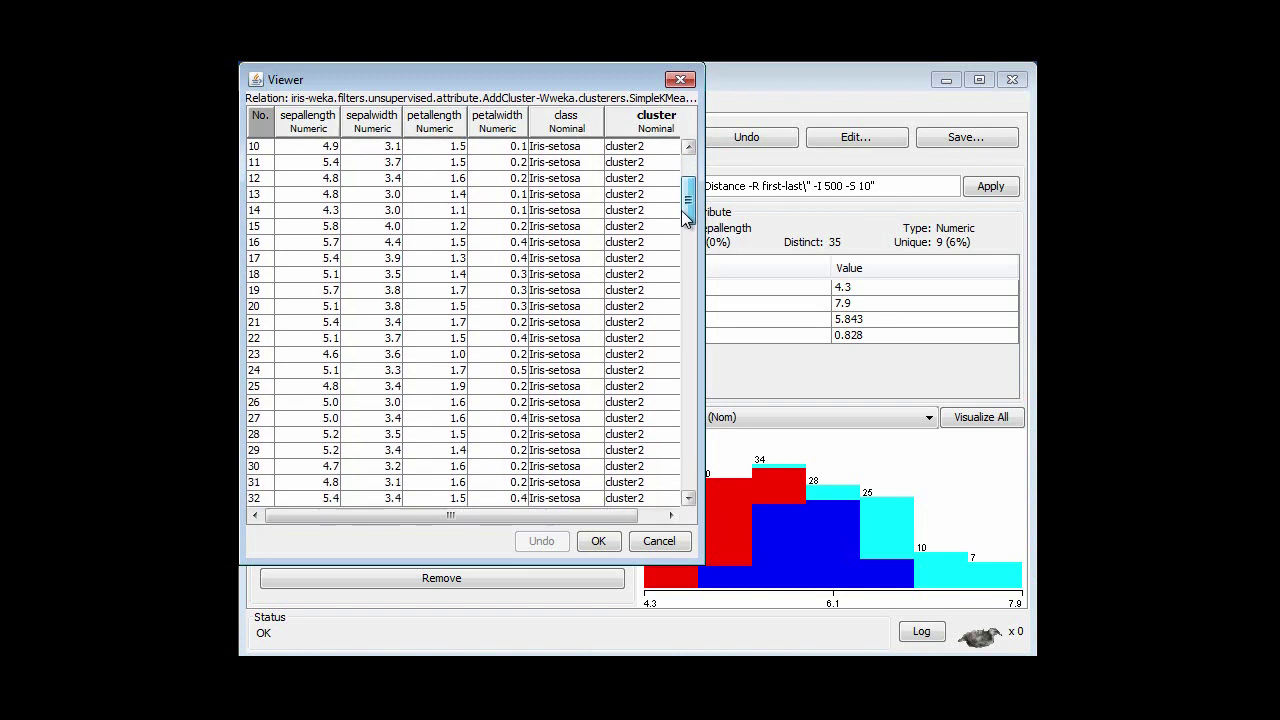
pyautogui.moveTo(683, 211); pyautogui.dragTo(689, 298)
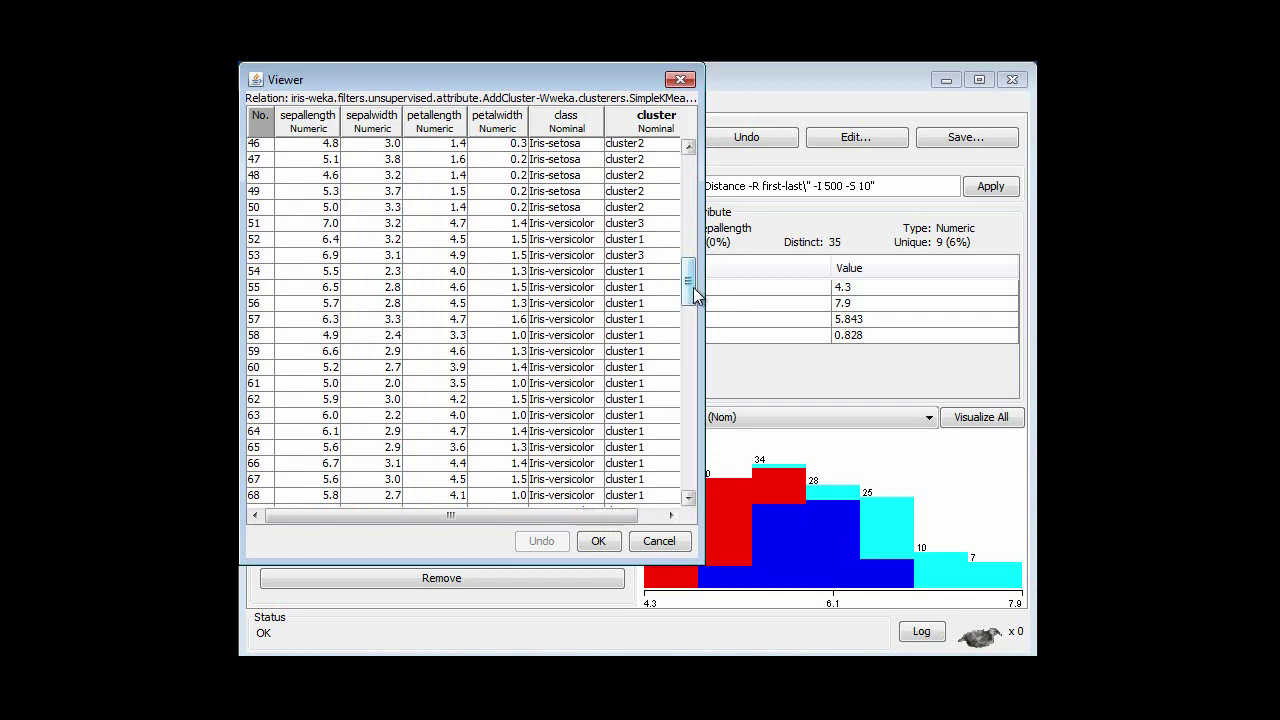
pyautogui.moveTo(697, 297); pyautogui.dragTo(694, 418)
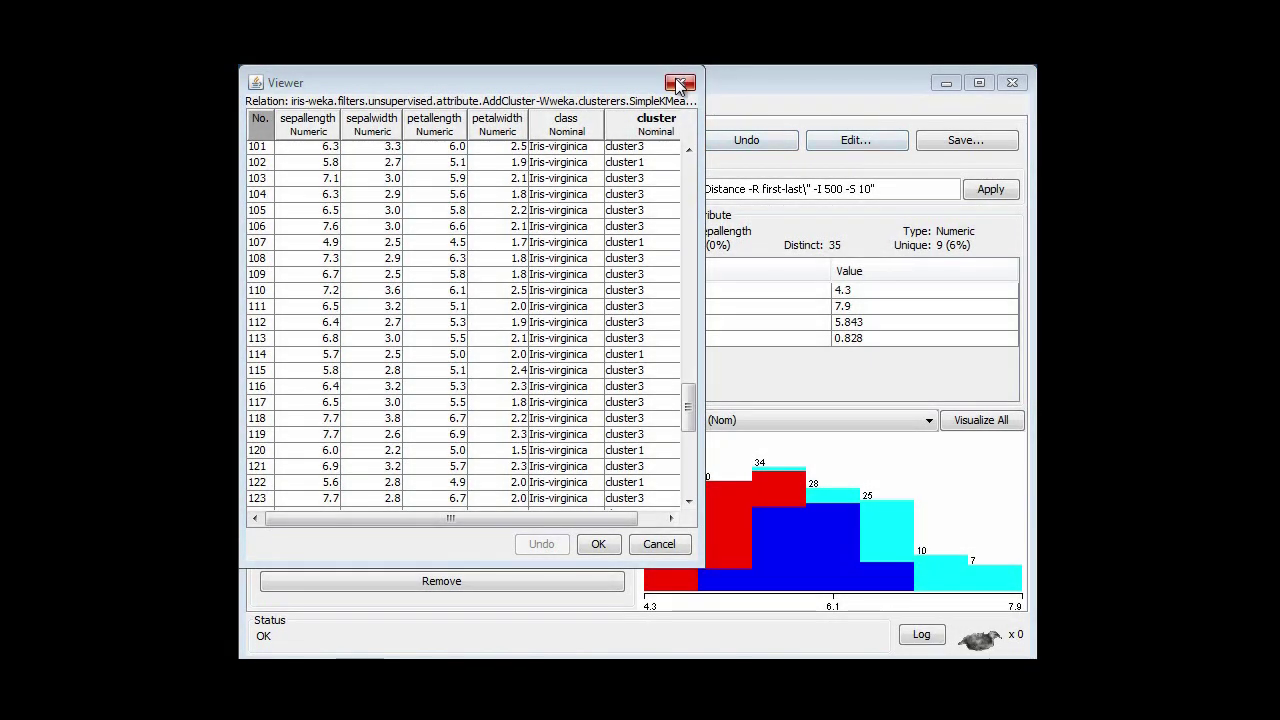
# - Close the data viewer window
pyautogui.click(678, 80)
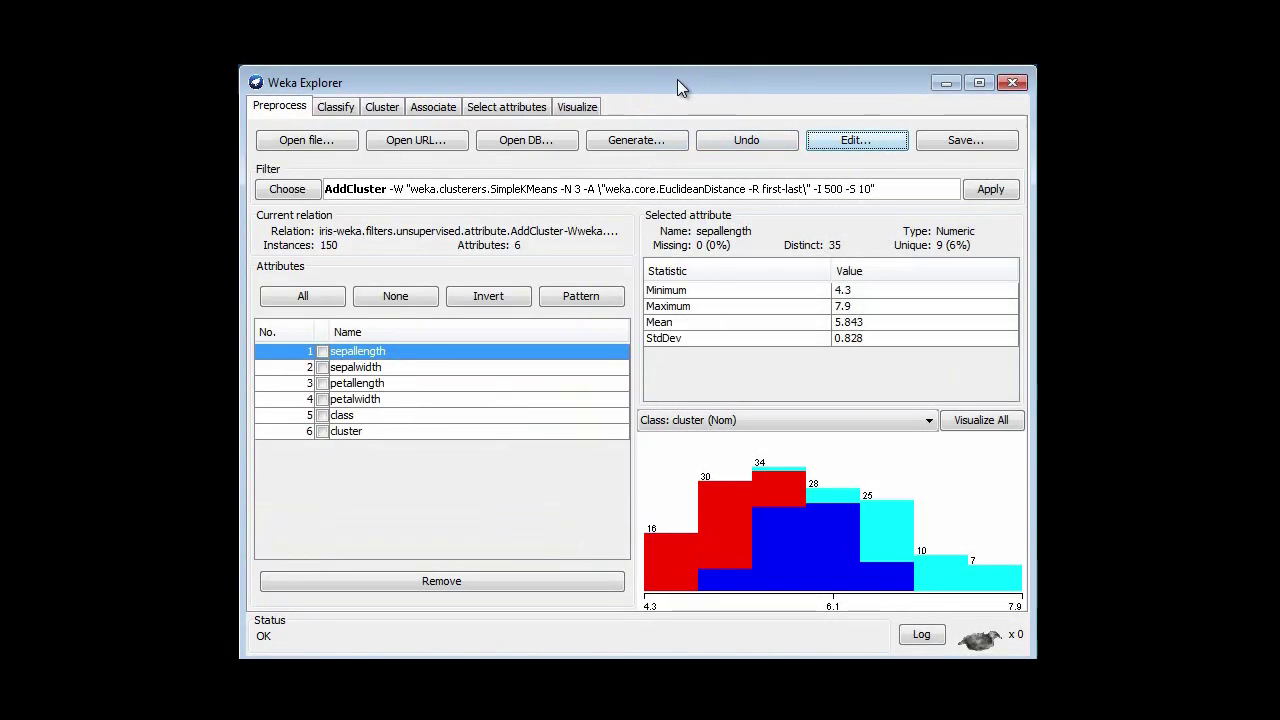
# - Undo AddCluster and run SimpleKMeans with classes-to-clusters evaluation, giving 17 instances (11.3333%) incorrectly clustered
pyautogui.click(744, 142)
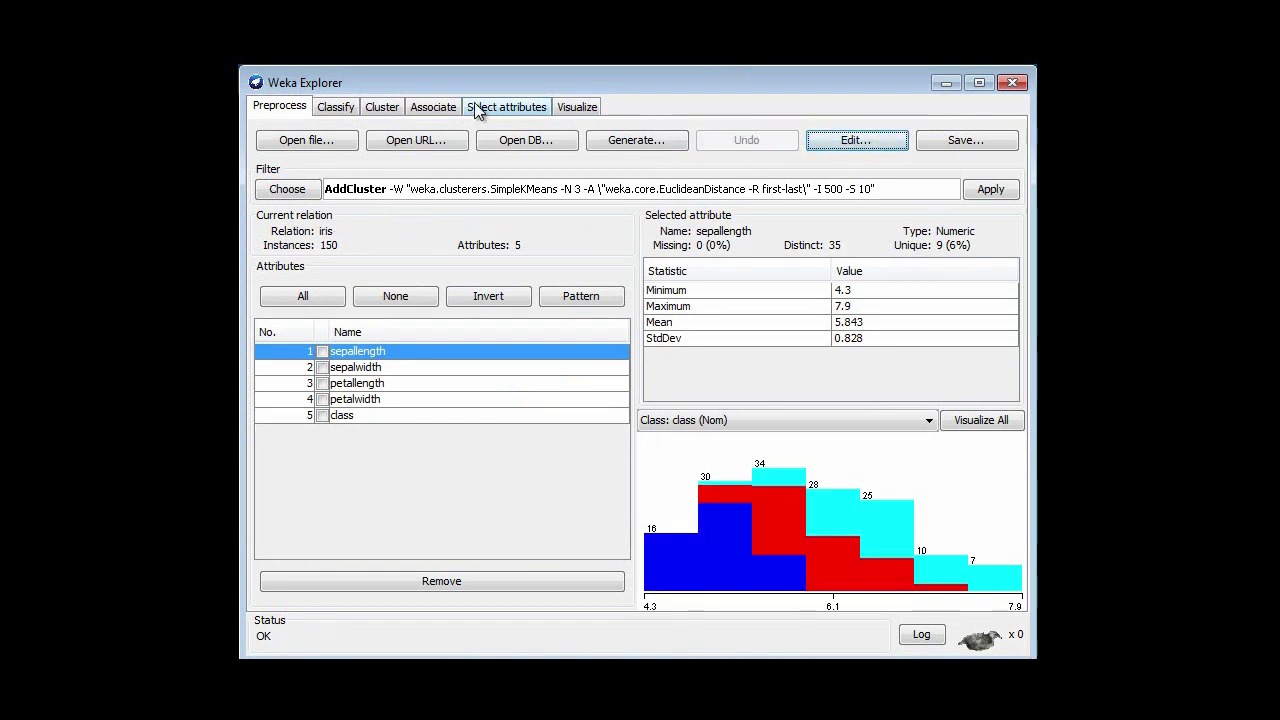
pyautogui.click(390, 108)
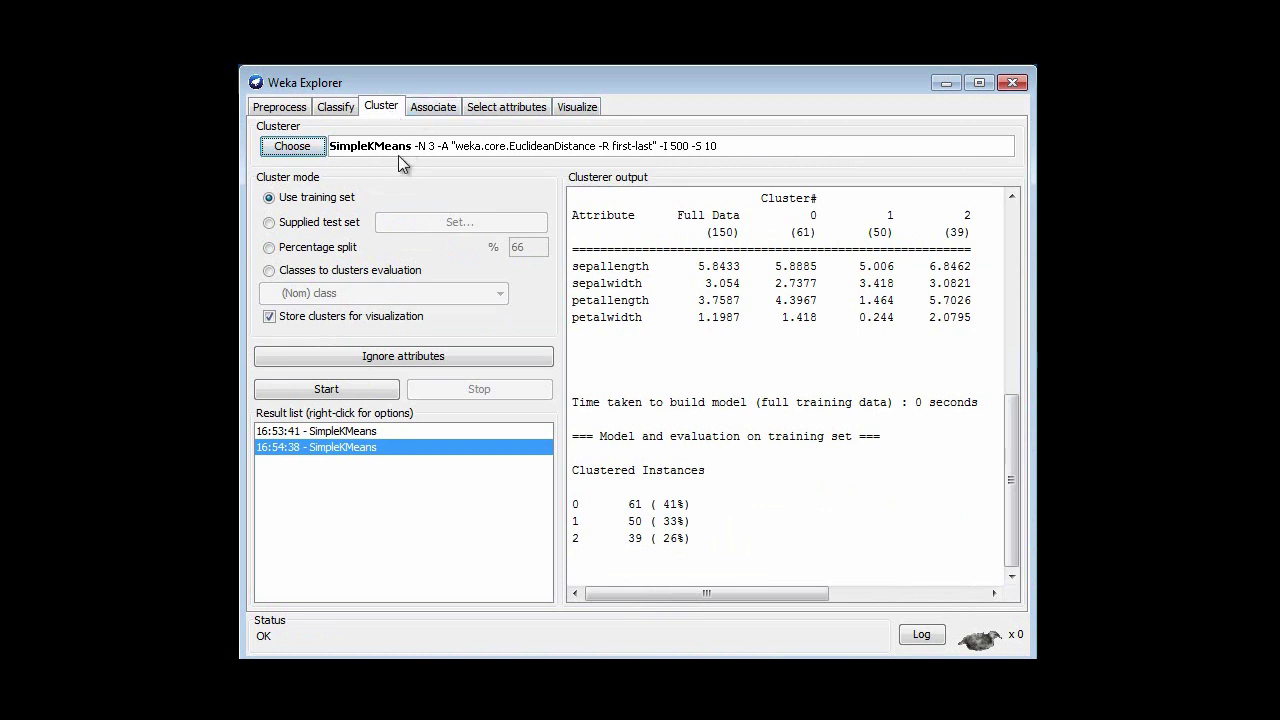
pyautogui.click(268, 272)
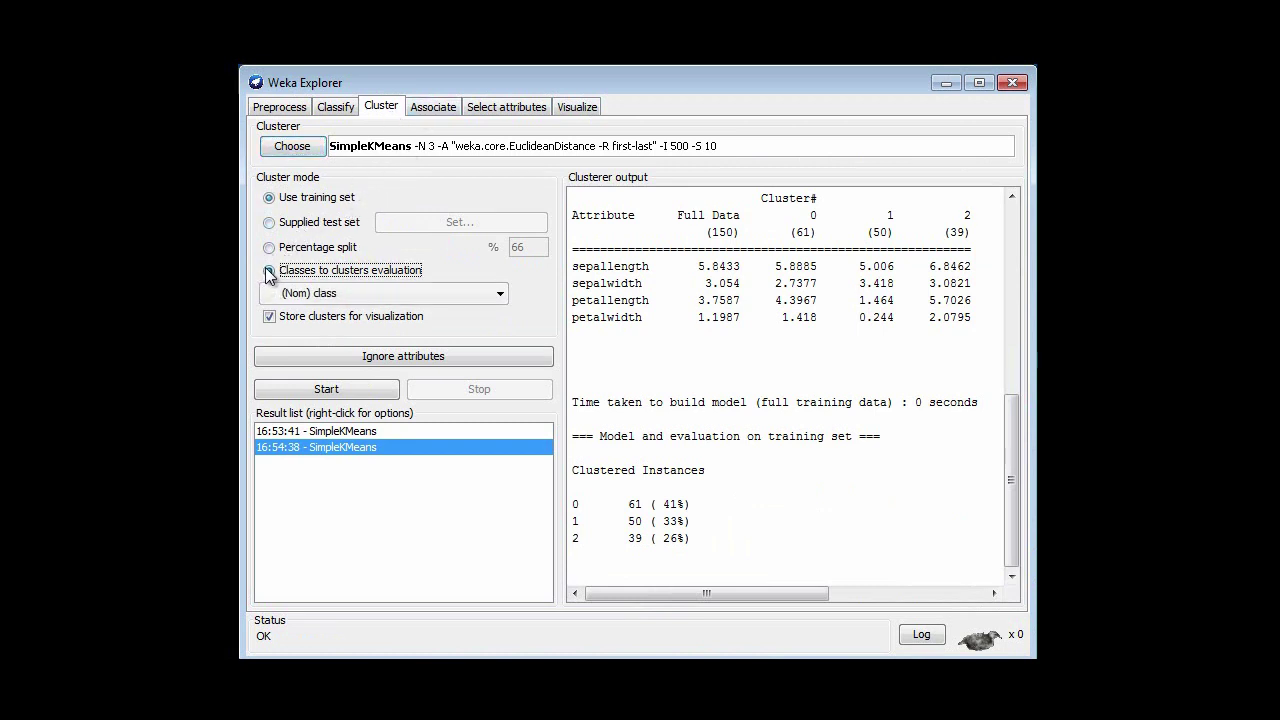
pyautogui.click(290, 388)
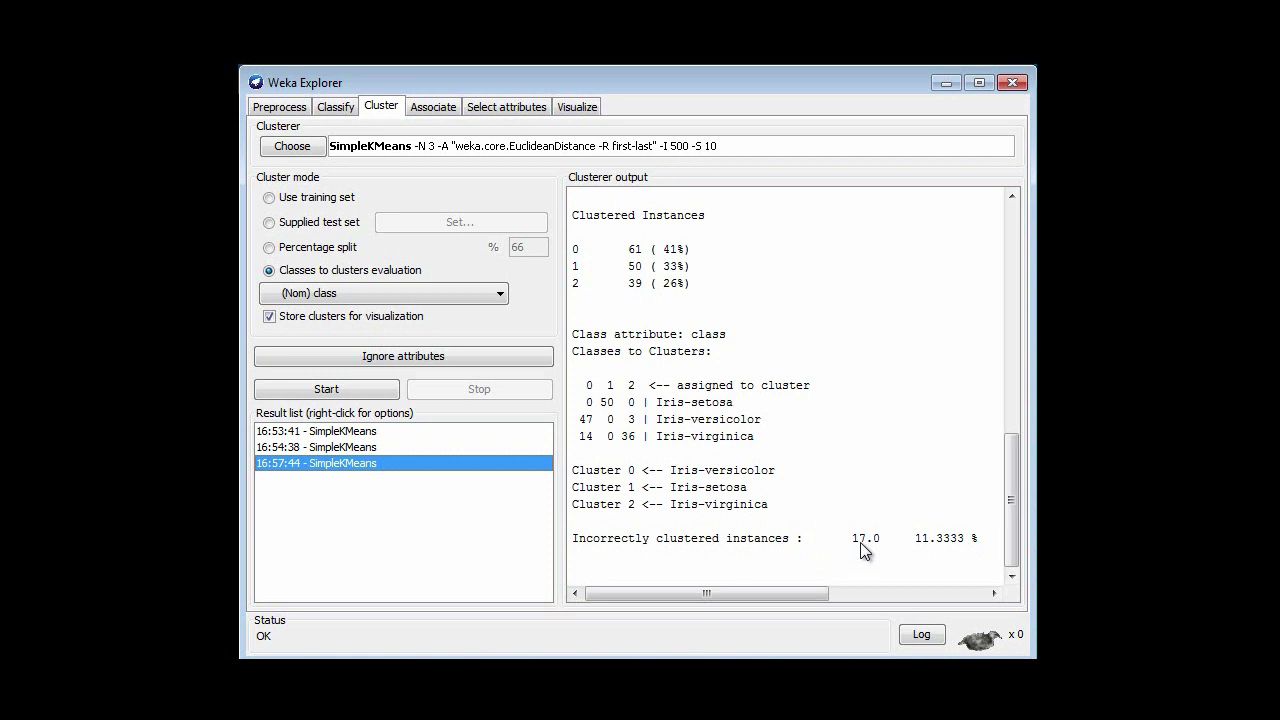
# - Switch the clusterer to EM with numClusters 3 and rerun, giving 14 (9.3333%) incorrectly clustered
pyautogui.click(292, 146)
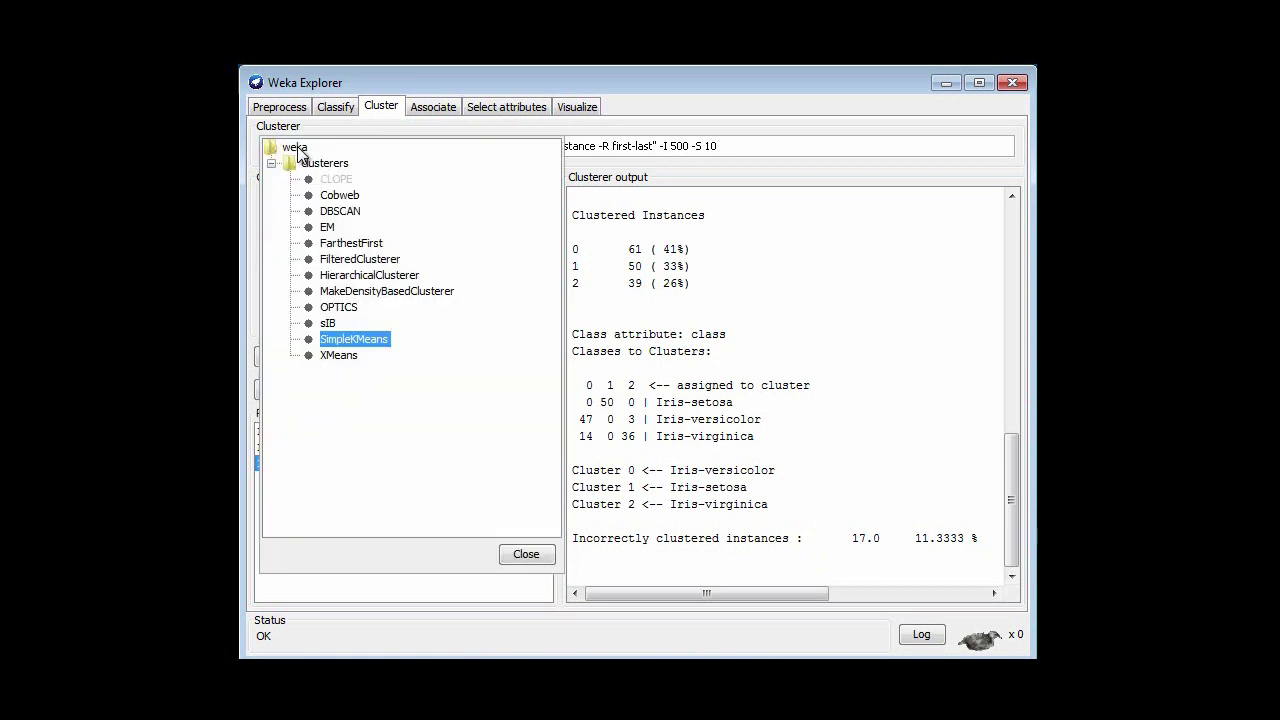
pyautogui.click(330, 232)
pyautogui.click(386, 148)
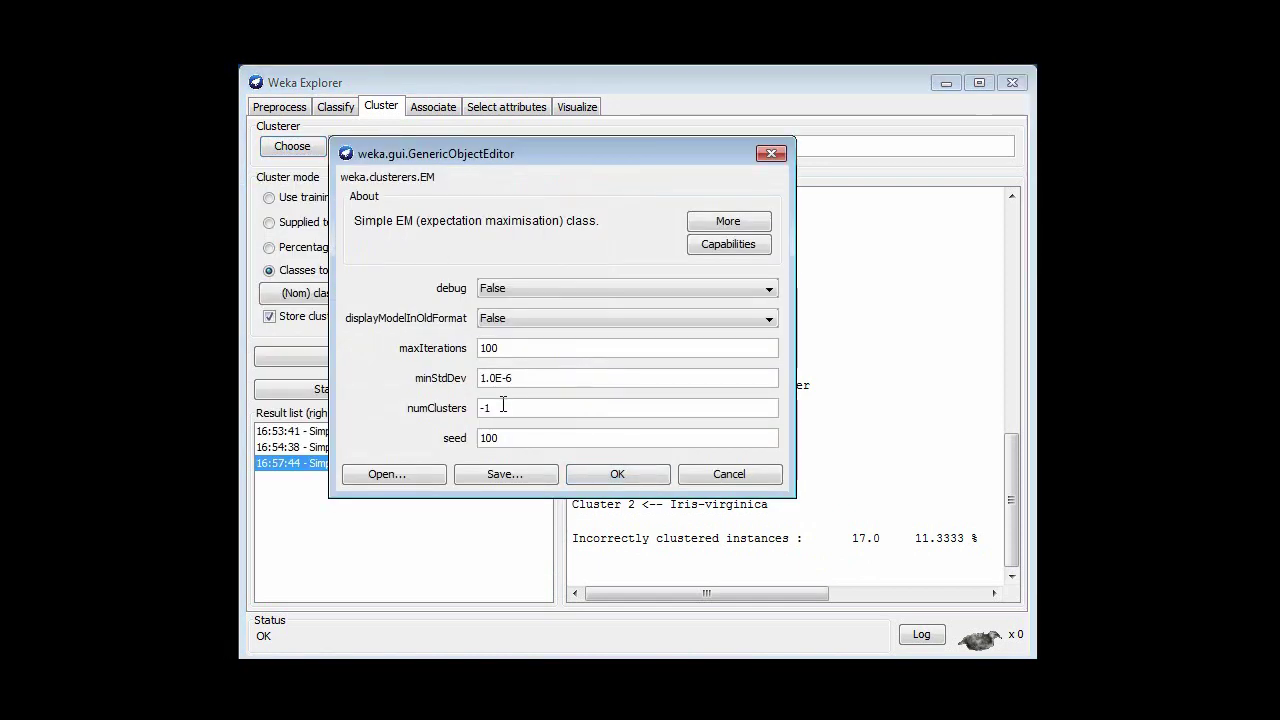
pyautogui.moveTo(506, 407); pyautogui.dragTo(430, 410)
pyautogui.write('3')
pyautogui.click(610, 474)
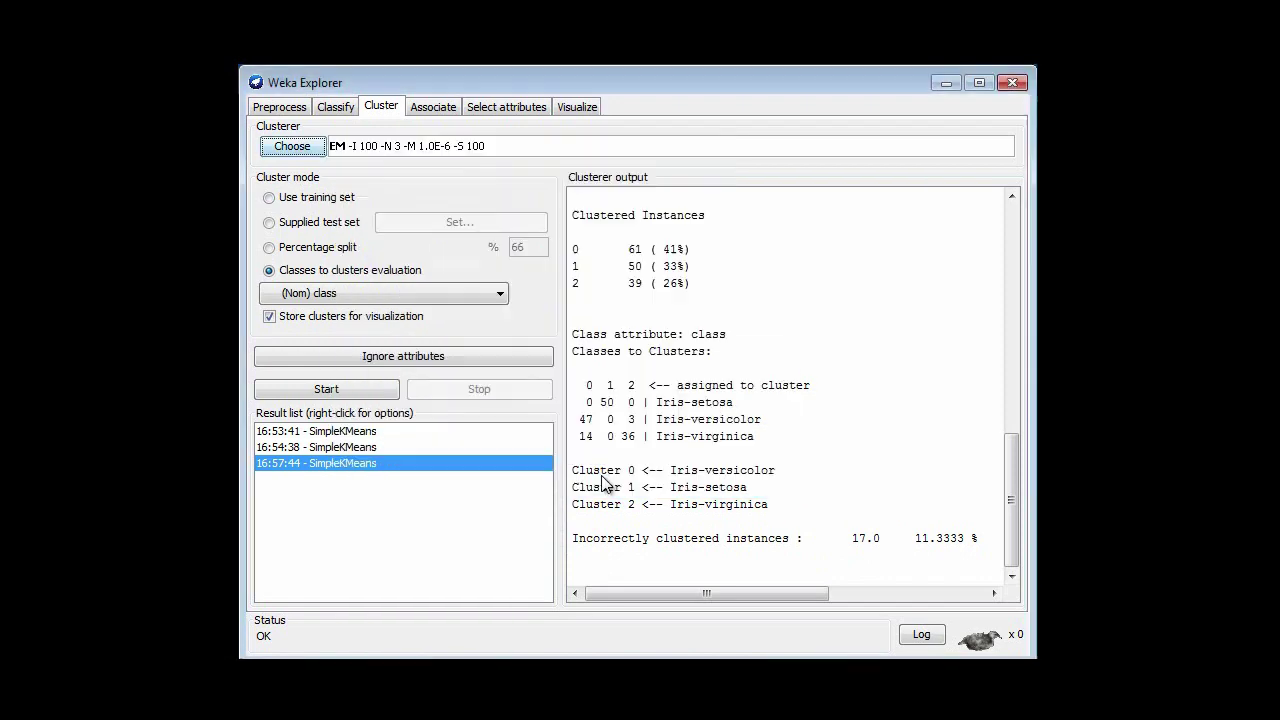
pyautogui.click(355, 388)
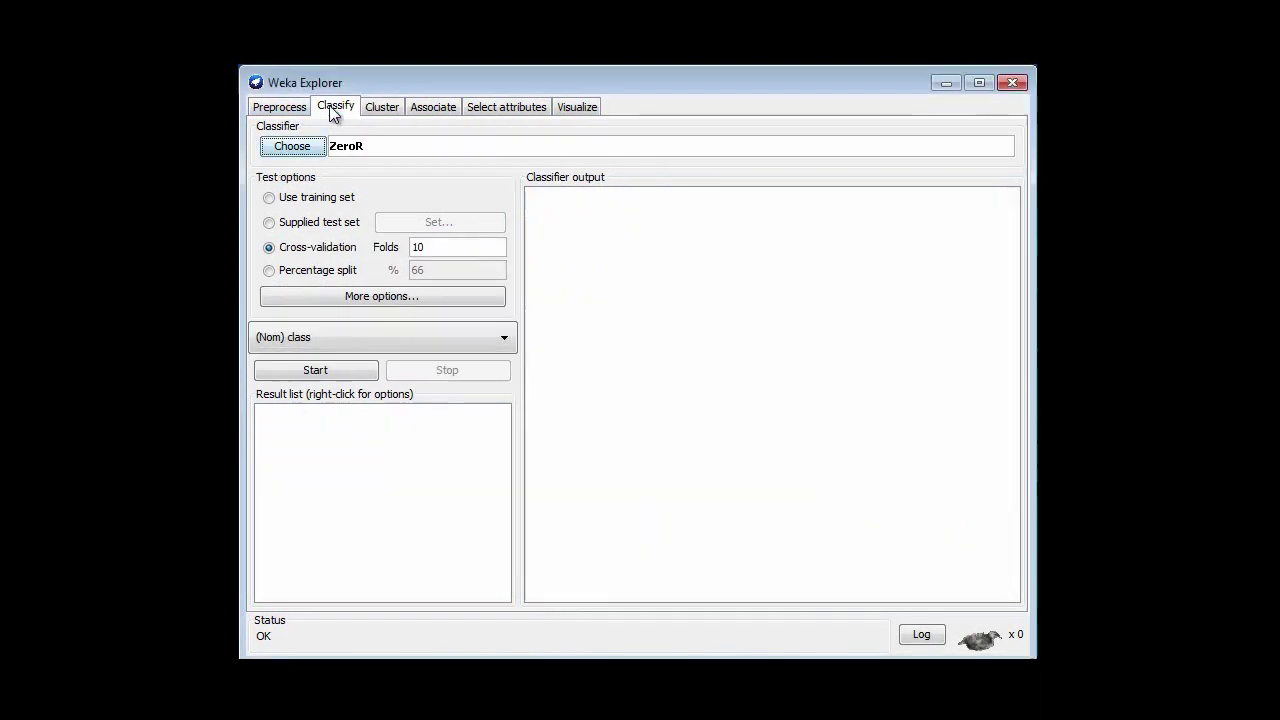
# - Choose meta > ClassificationViaClustering and set its SimpleKMeans clusterer's numClusters to 3
pyautogui.click(304, 148)
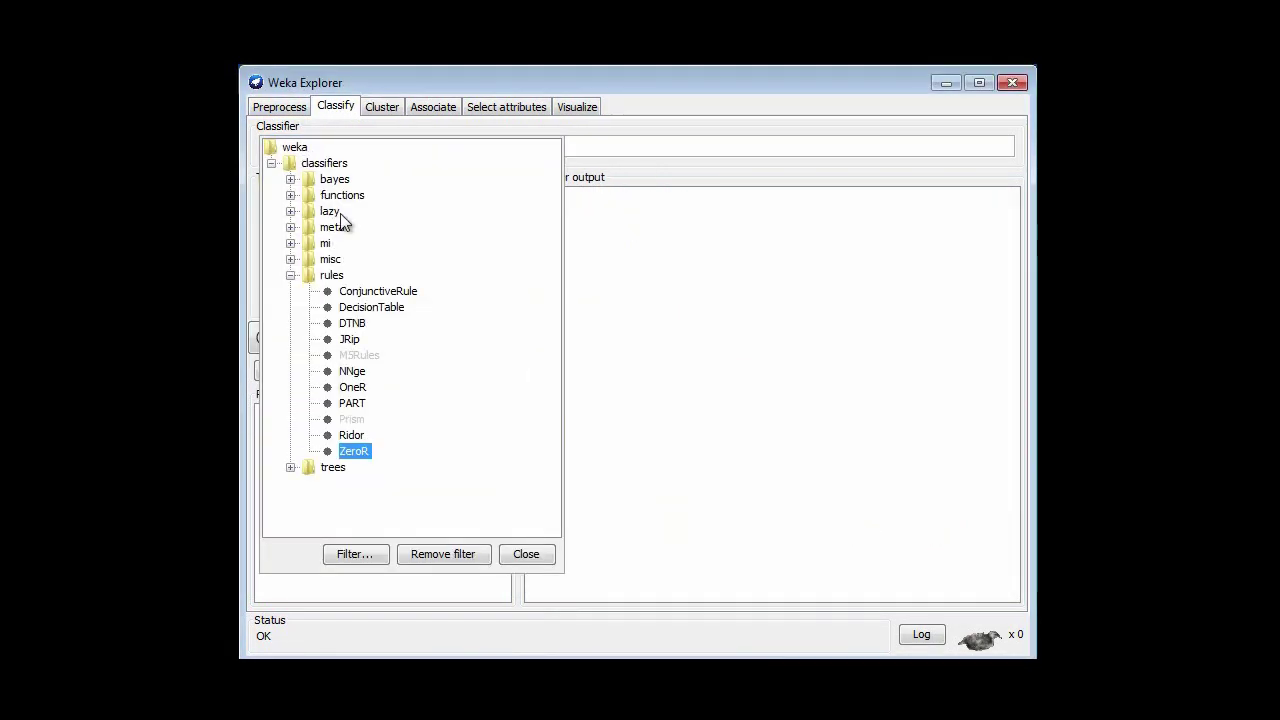
pyautogui.click(290, 228)
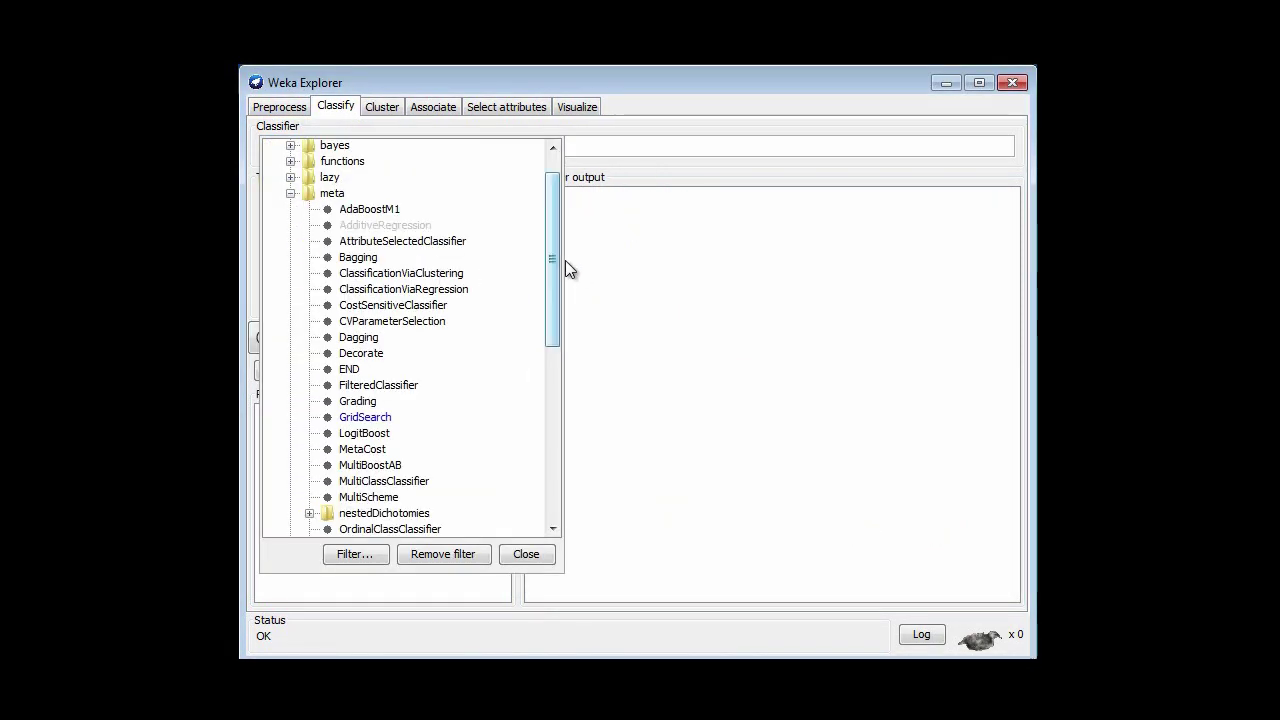
pyautogui.click(419, 273)
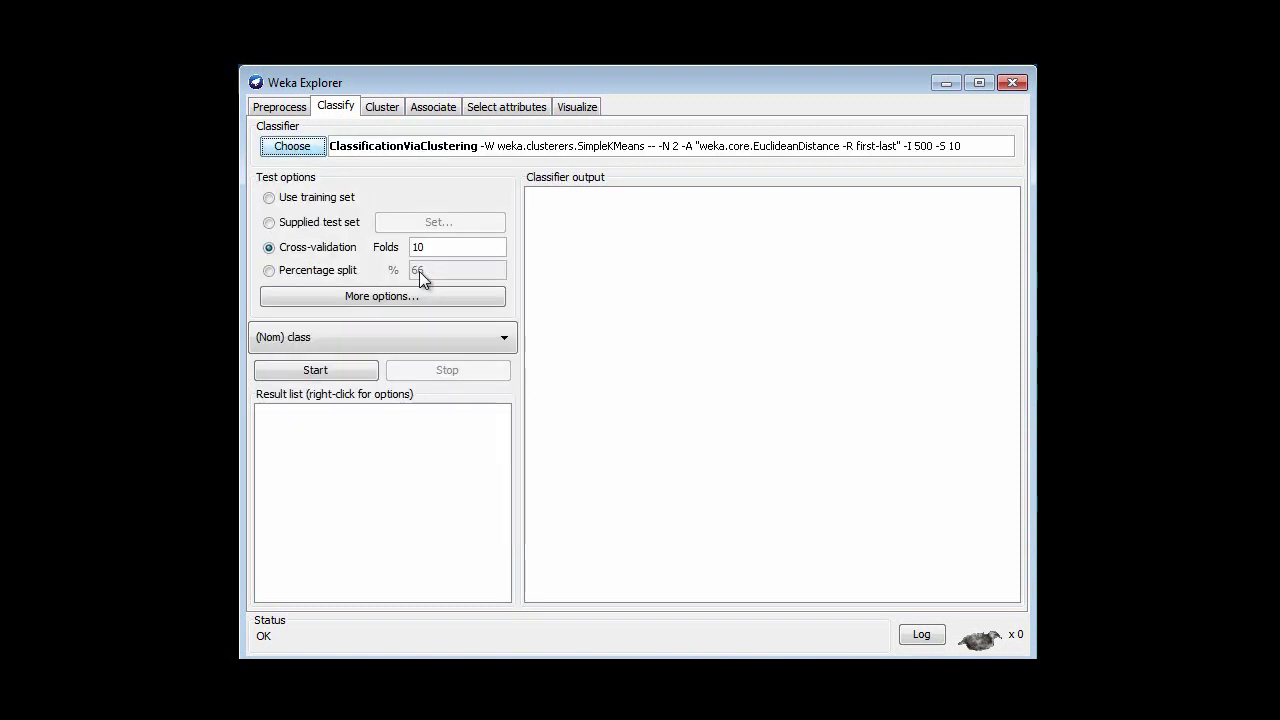
pyautogui.click(458, 148)
pyautogui.click(590, 292)
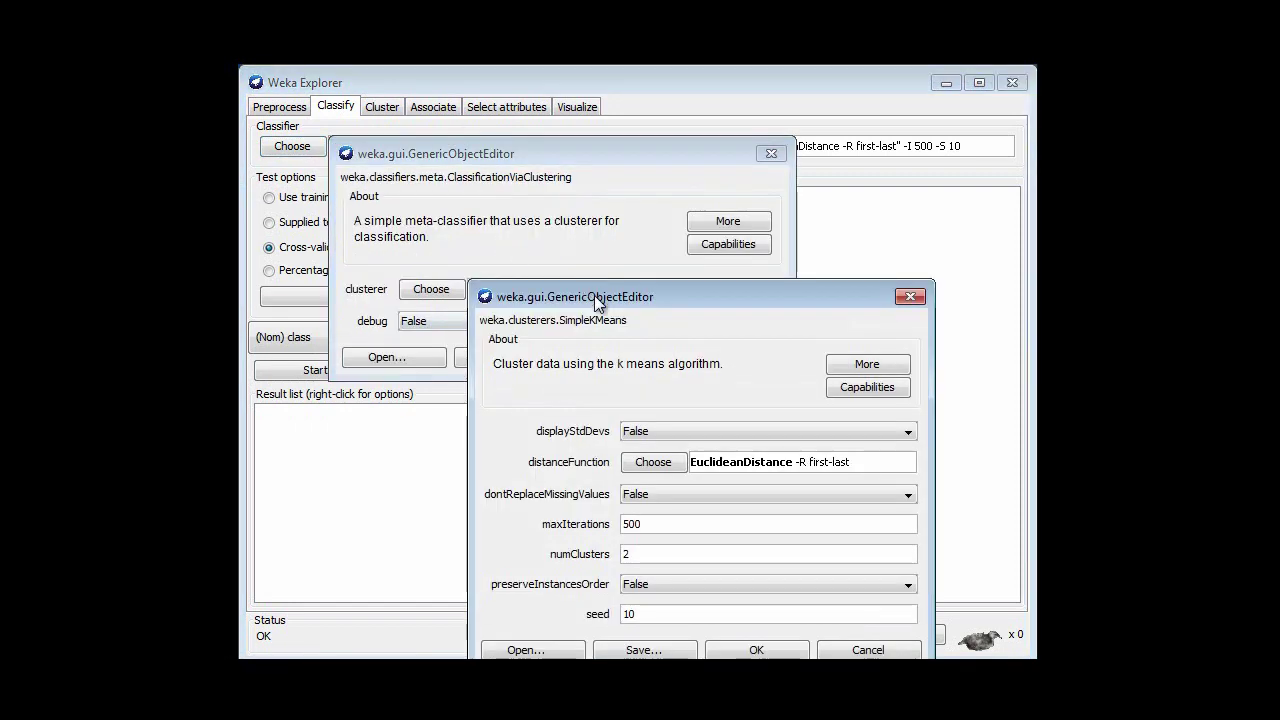
pyautogui.doubleClick(646, 558)
pyautogui.write('3')
pyautogui.press('Tab')
pyautogui.click(754, 650)
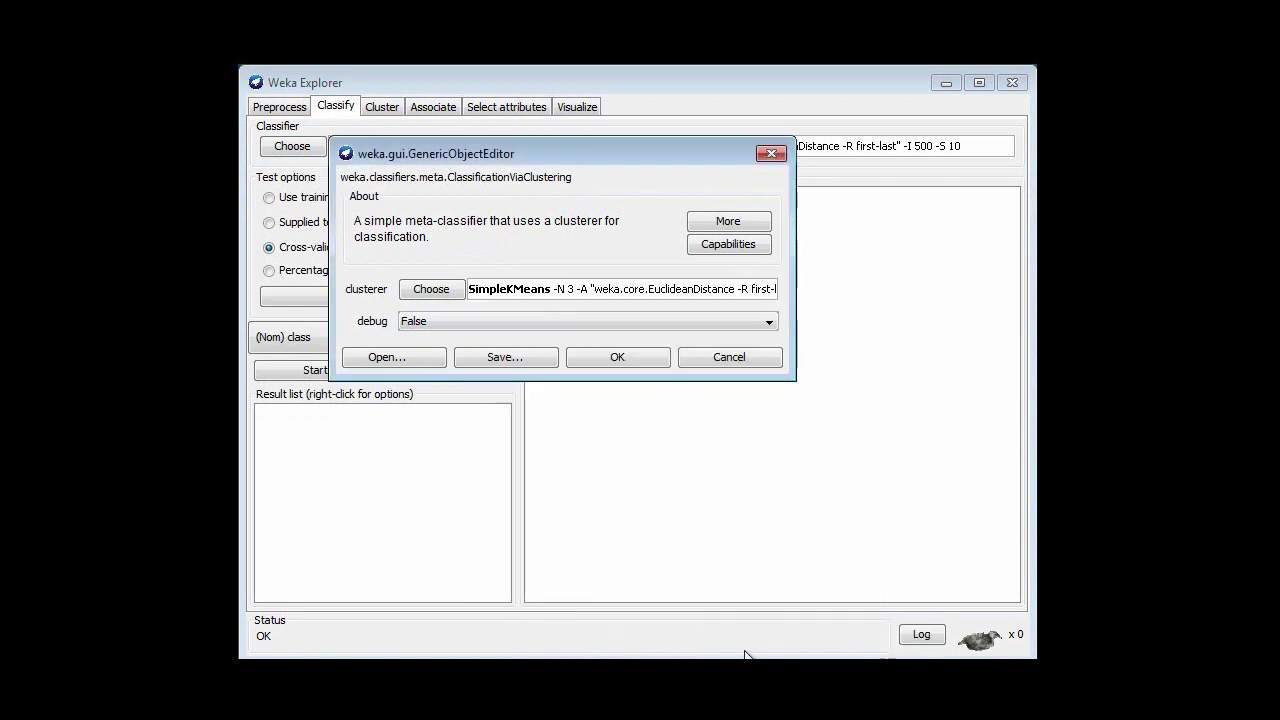
pyautogui.click(628, 365)
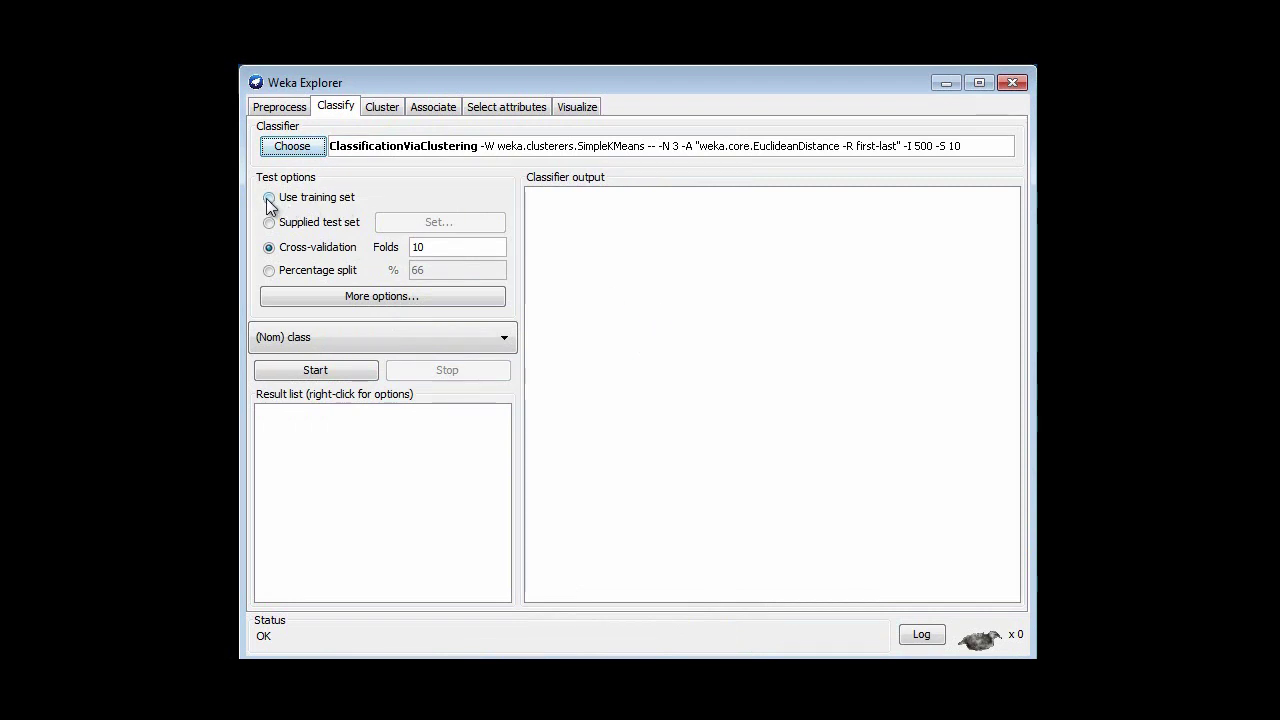
# - Run ClassificationViaClustering on the training set: 133 of 150 correct (88.6667%), 17 misclassified
pyautogui.click(268, 199)
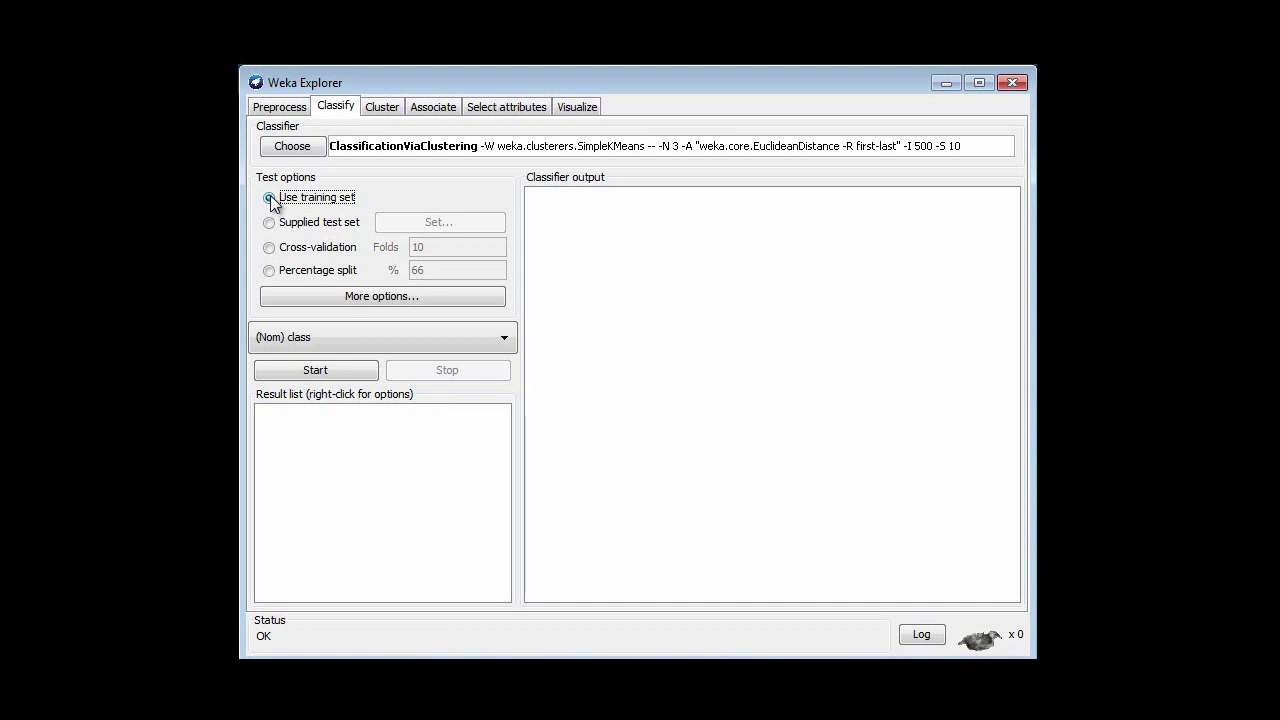
pyautogui.click(312, 374)
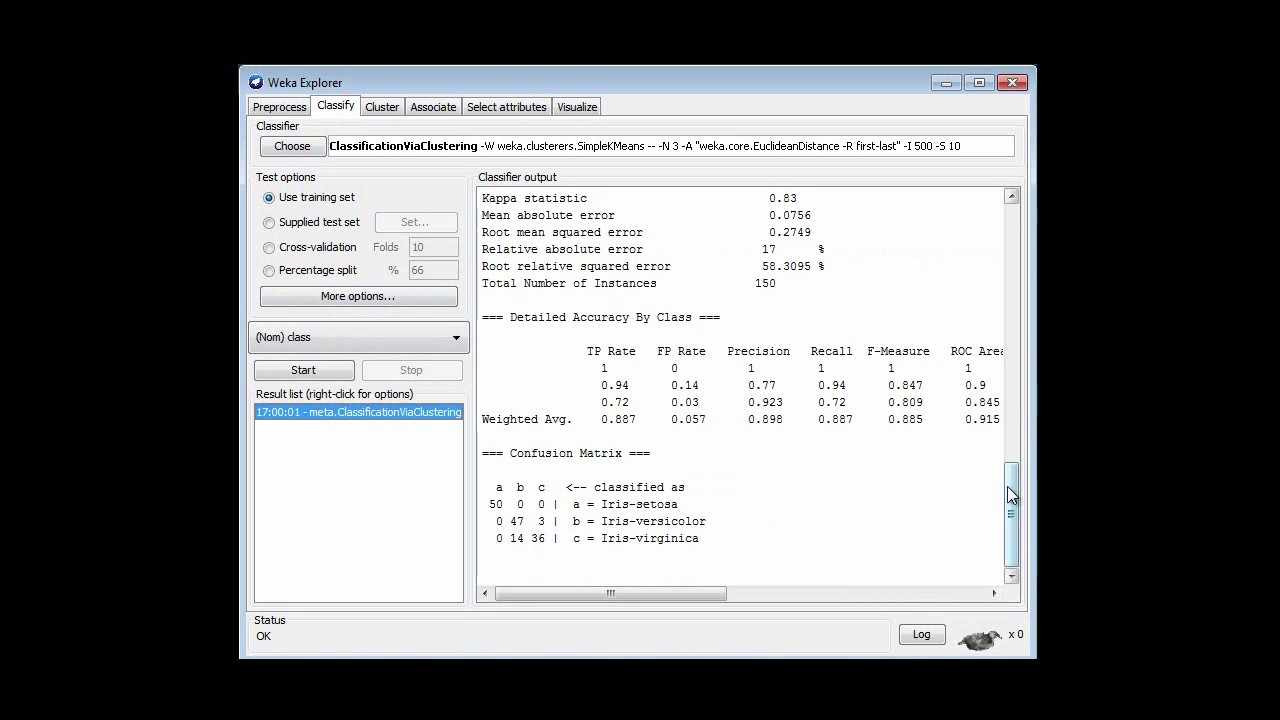
pyautogui.moveTo(1008, 494); pyautogui.dragTo(1008, 479)
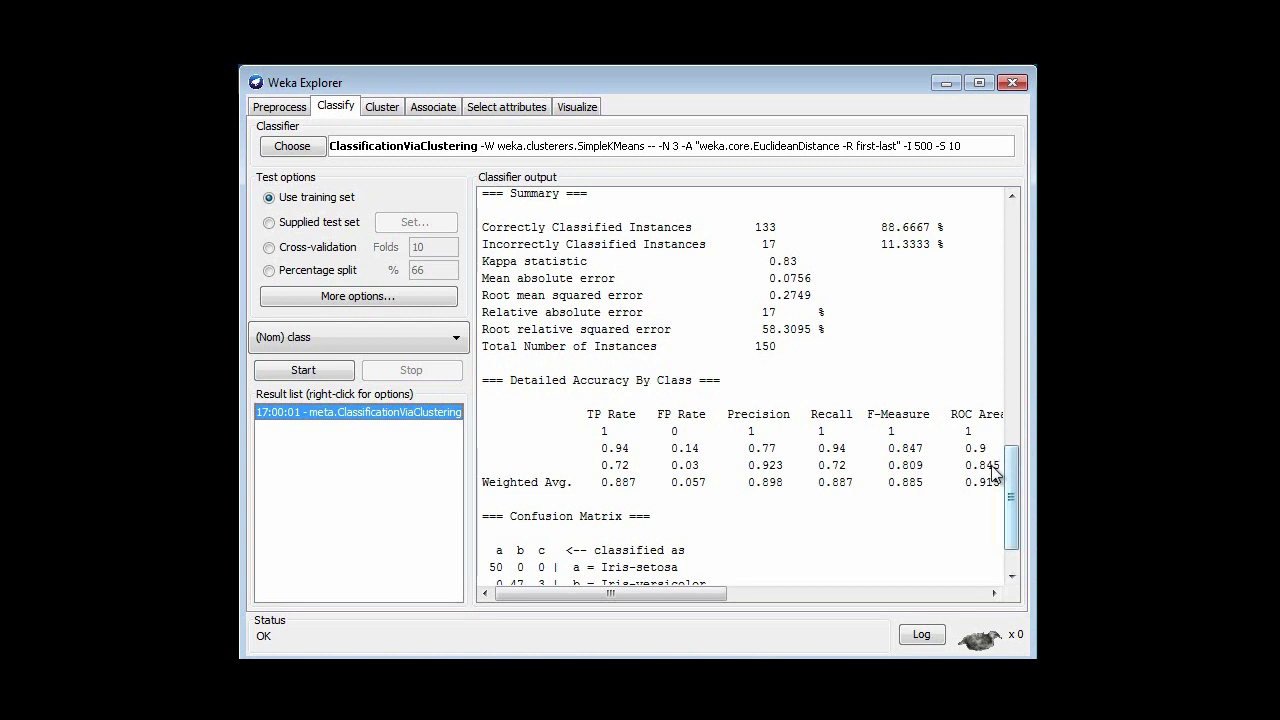
# - Rerun with 10-fold cross-validation: 126 correct (84%), 19 incorrect, 5 unclassified
pyautogui.click(270, 248)
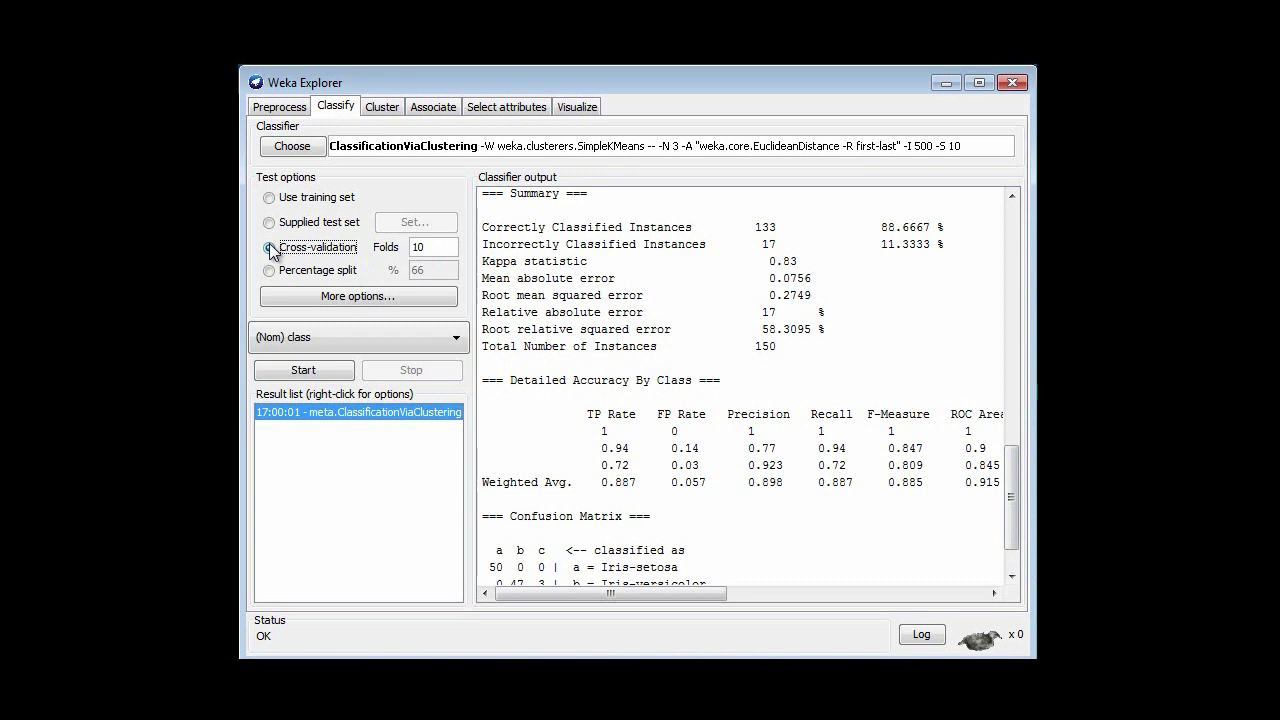
pyautogui.click(323, 370)
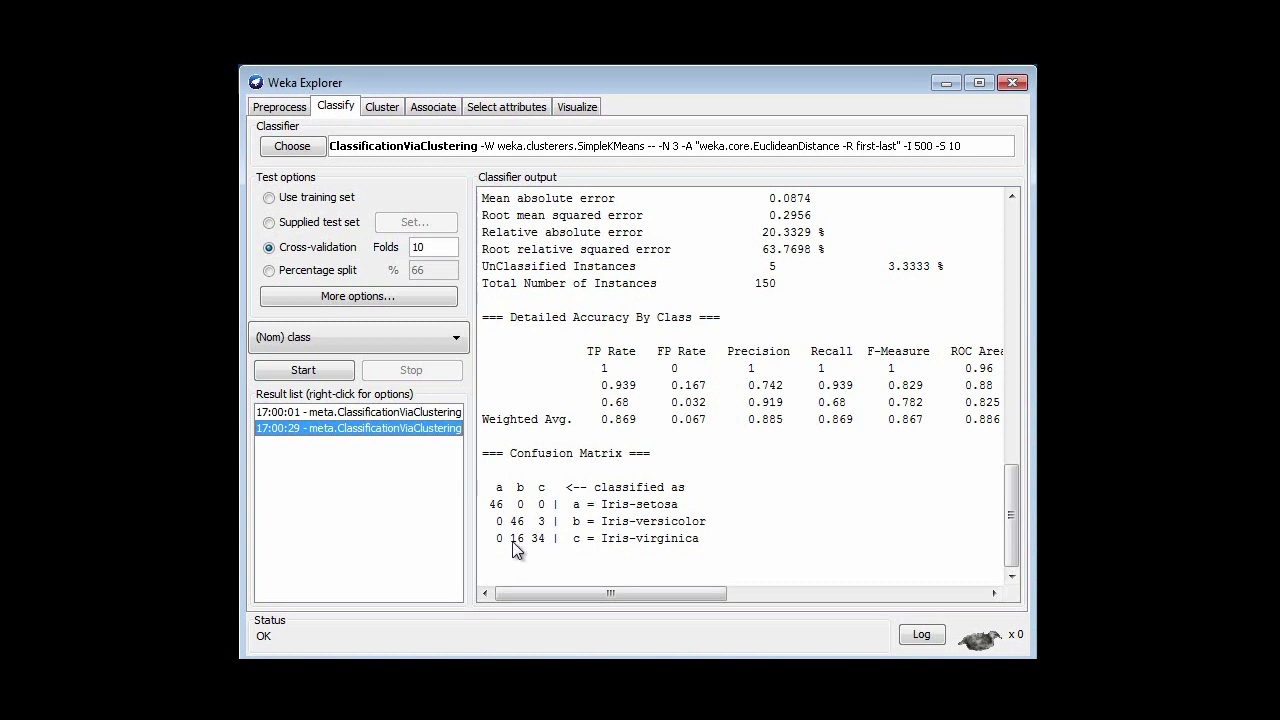
pyautogui.moveTo(1010, 486); pyautogui.dragTo(1017, 446)
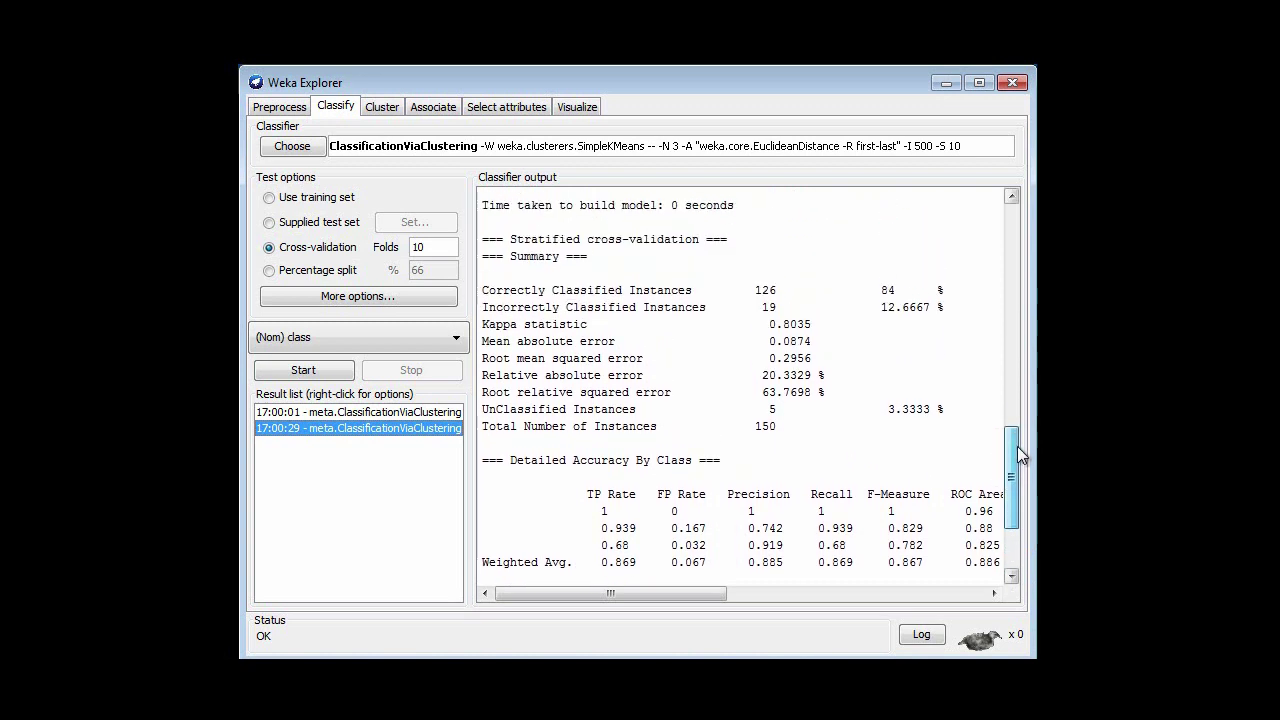